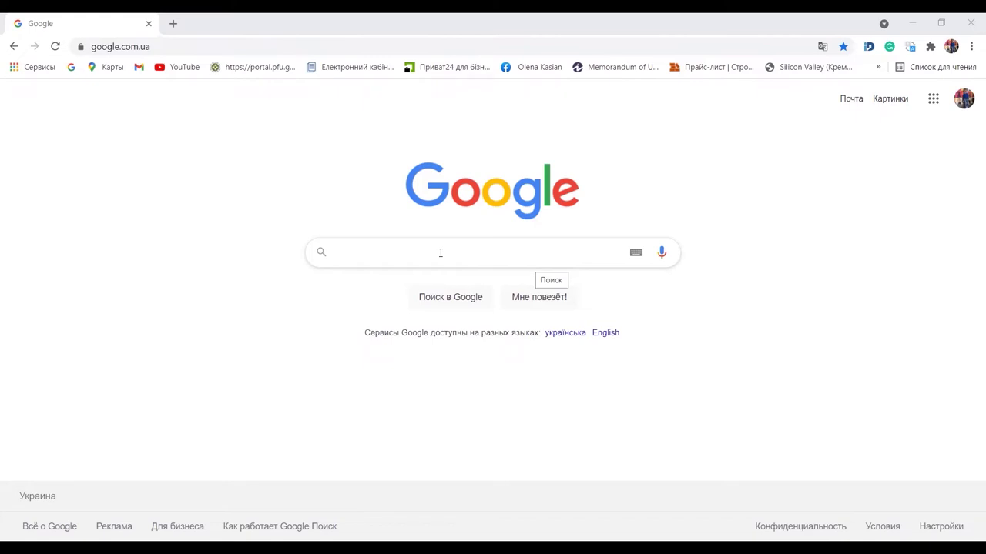
Search Google for "oktown" and open the OK TOWN website from the results
left_click(441, 253)
type("okt")
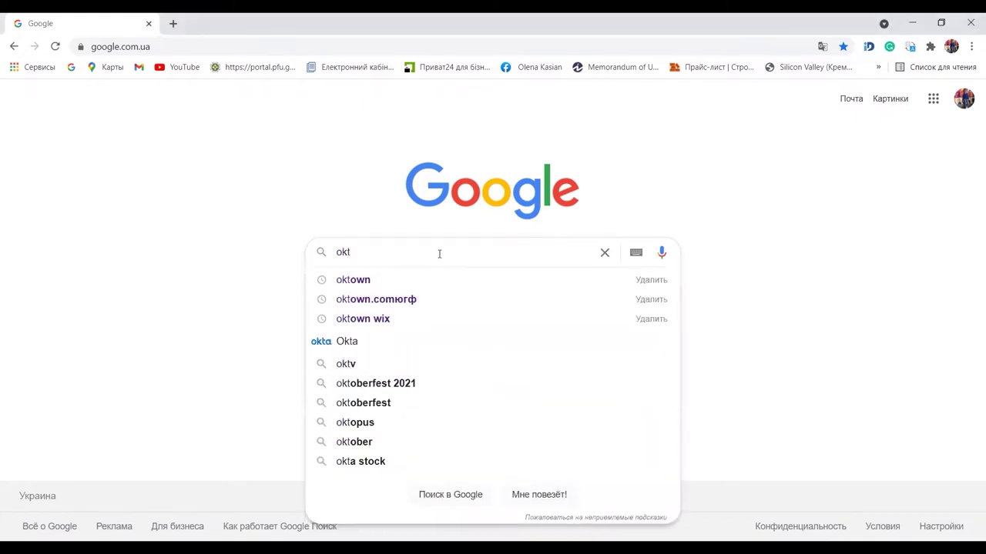
type("wown")
key("Return")
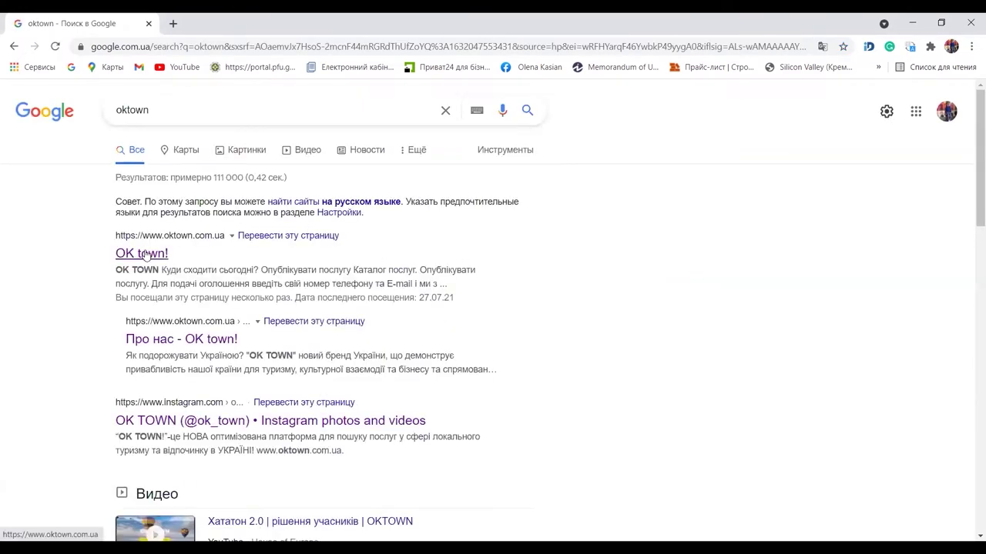
left_click(211, 344)
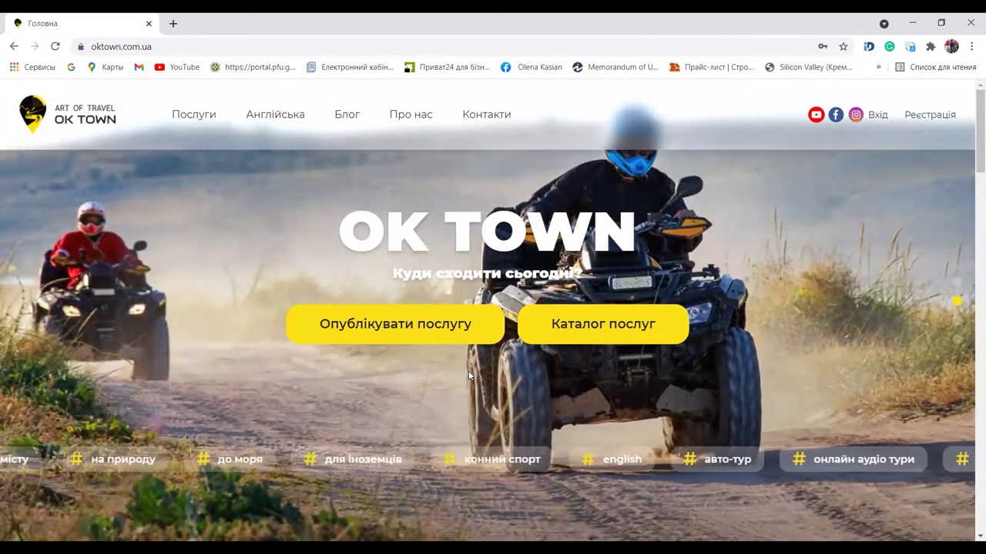
Open the service catalog (Каталог послуг) and look through the offered tours and services
left_click(591, 328)
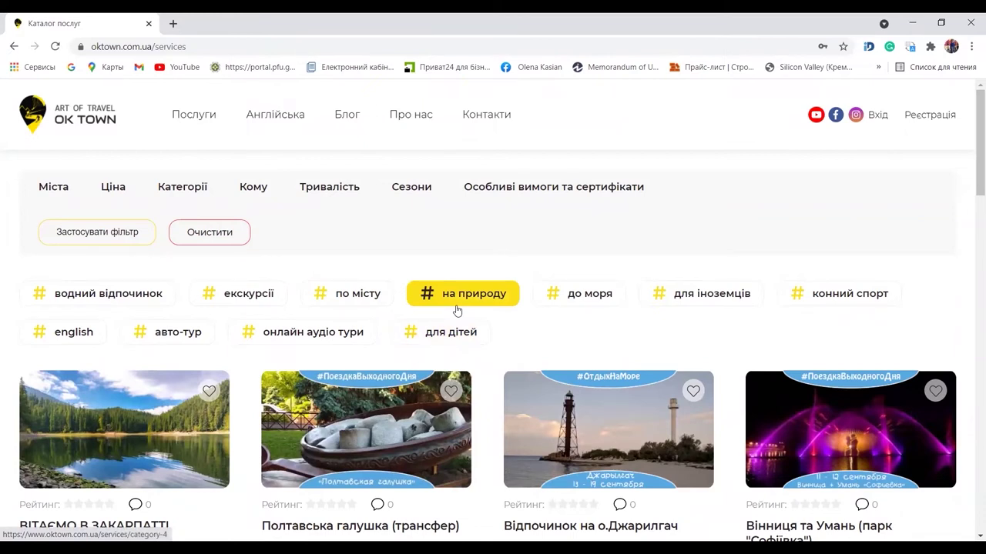
scroll(457, 310, "down", 1)
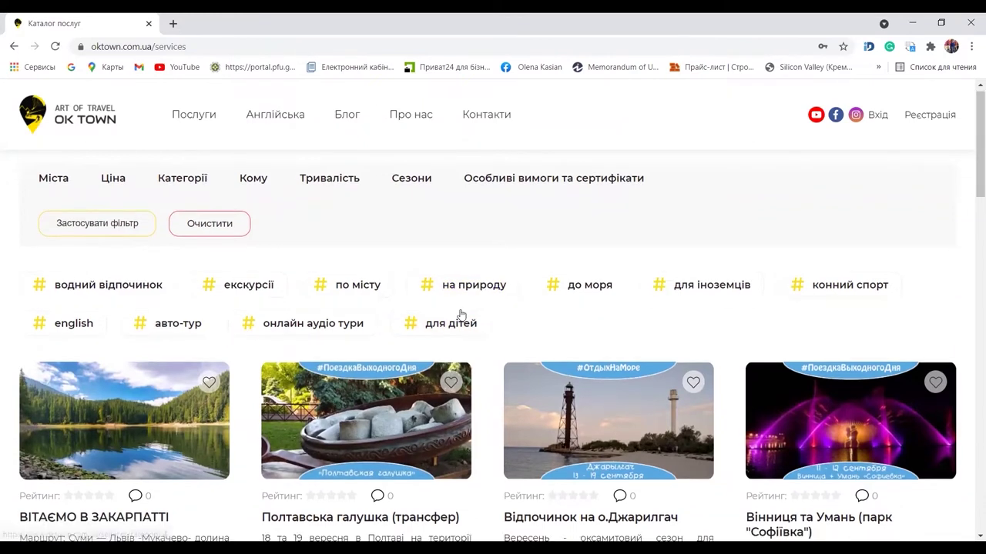
scroll(462, 314, "down", 8)
scroll(462, 315, "down", 4)
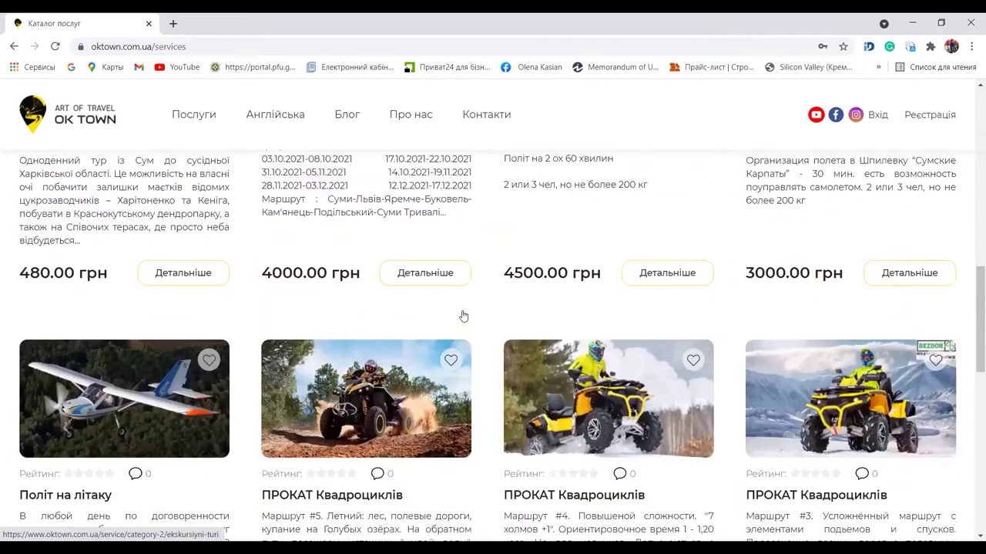
scroll(463, 315, "up", 4)
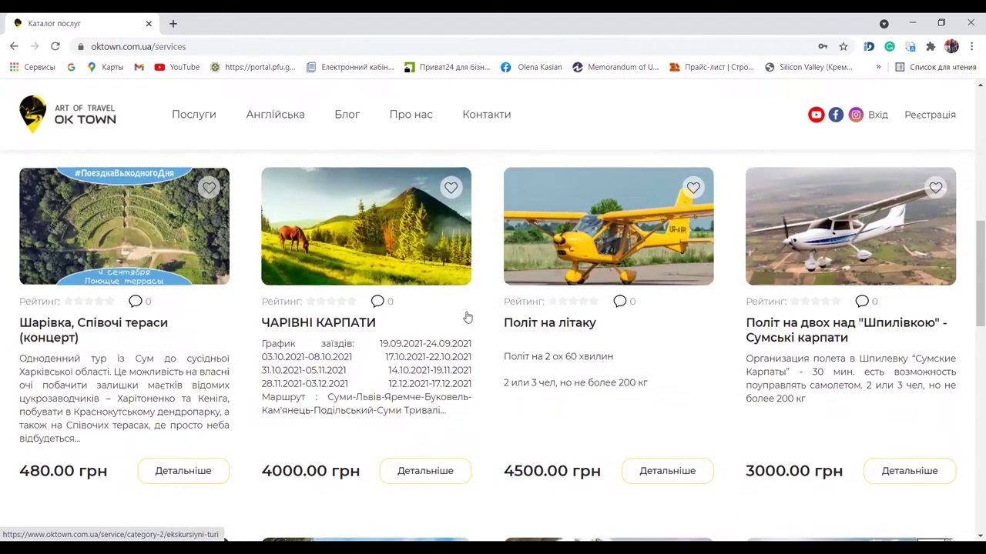
scroll(467, 316, "up", 4)
scroll(467, 316, "up", 2)
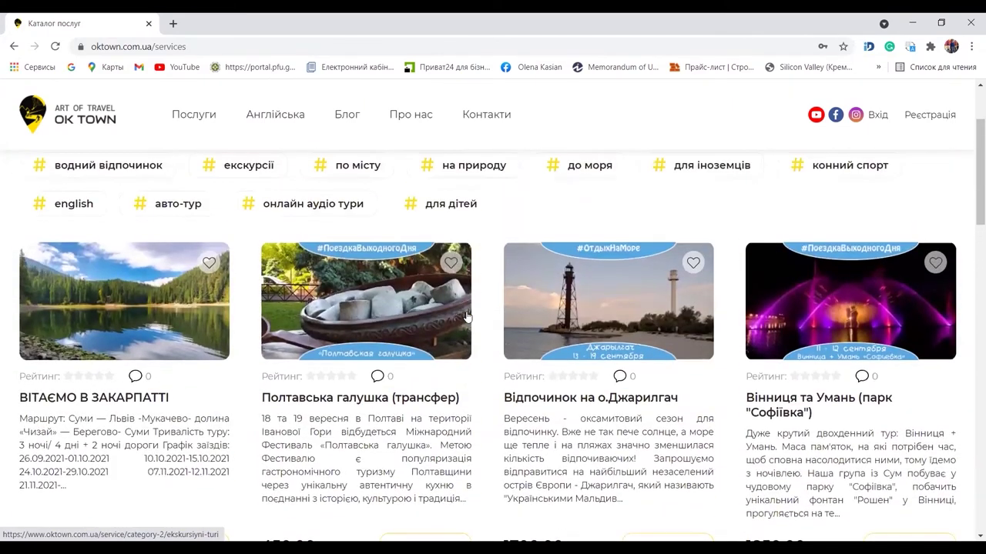
scroll(468, 315, "up", 2)
scroll(468, 316, "up", 1)
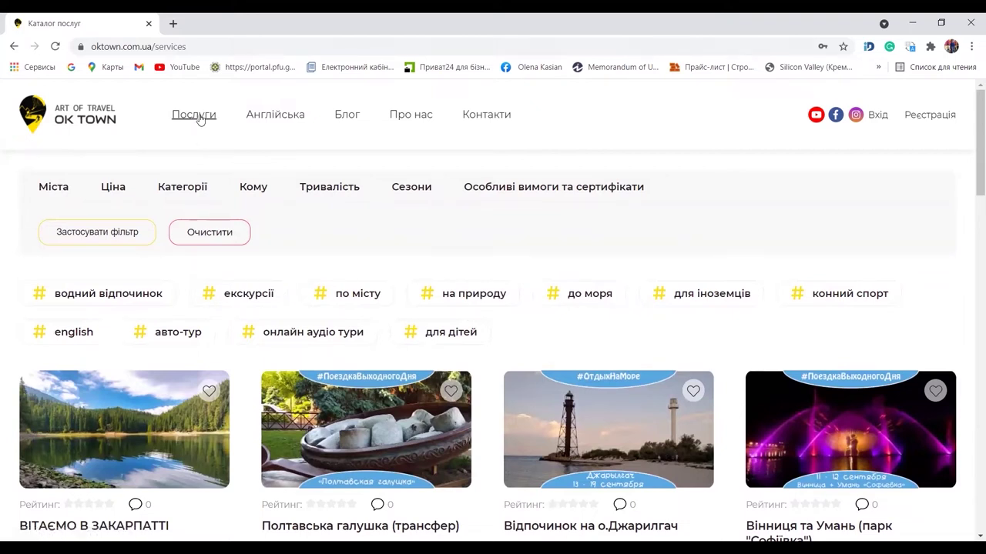
Open the registration form, choose registration as an operator and enter OKTOWN as the name
left_click(933, 117)
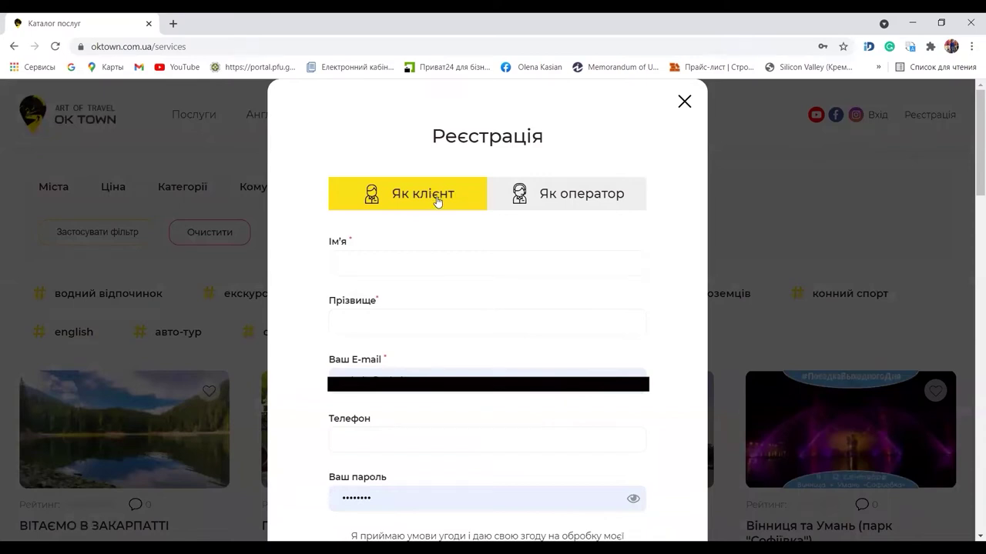
left_click(553, 202)
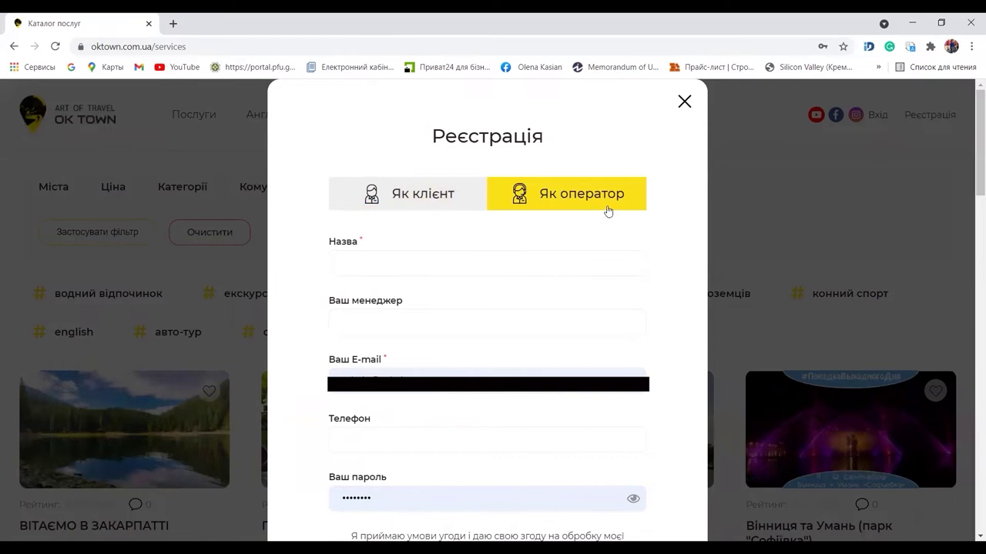
left_click(404, 263)
left_click(374, 313)
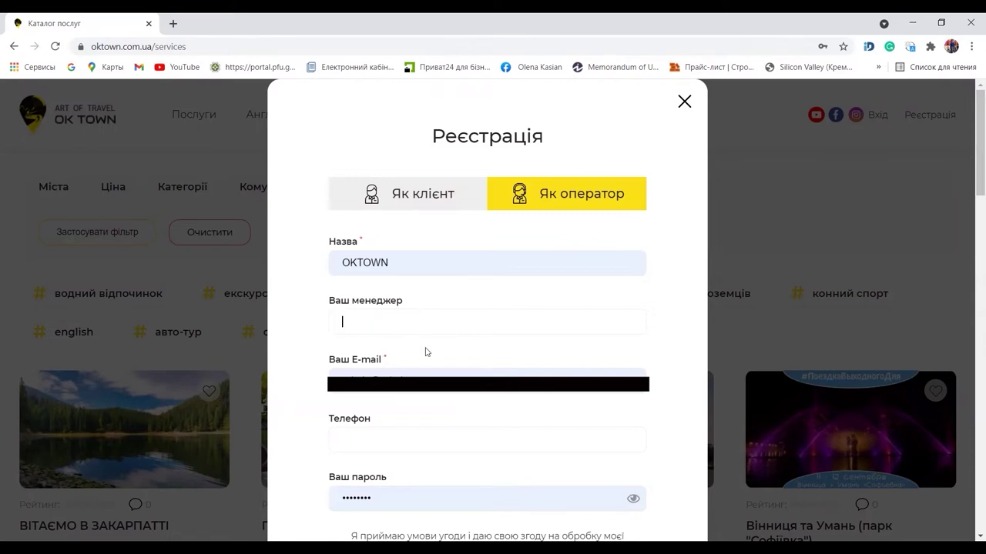
Accept the personal data terms, try to submit the operator registration, and close the form
scroll(379, 377, "down", 1)
left_click(379, 376)
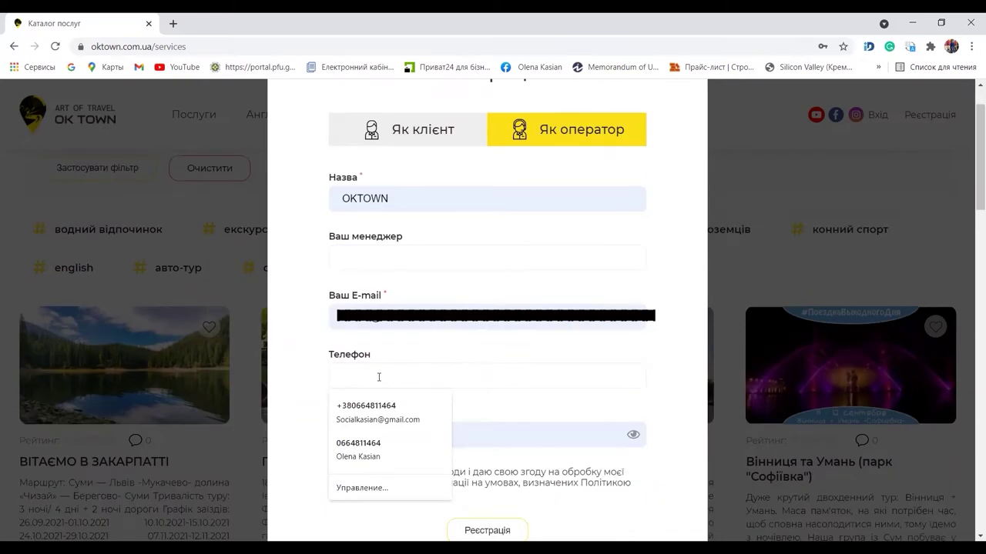
left_click(502, 419)
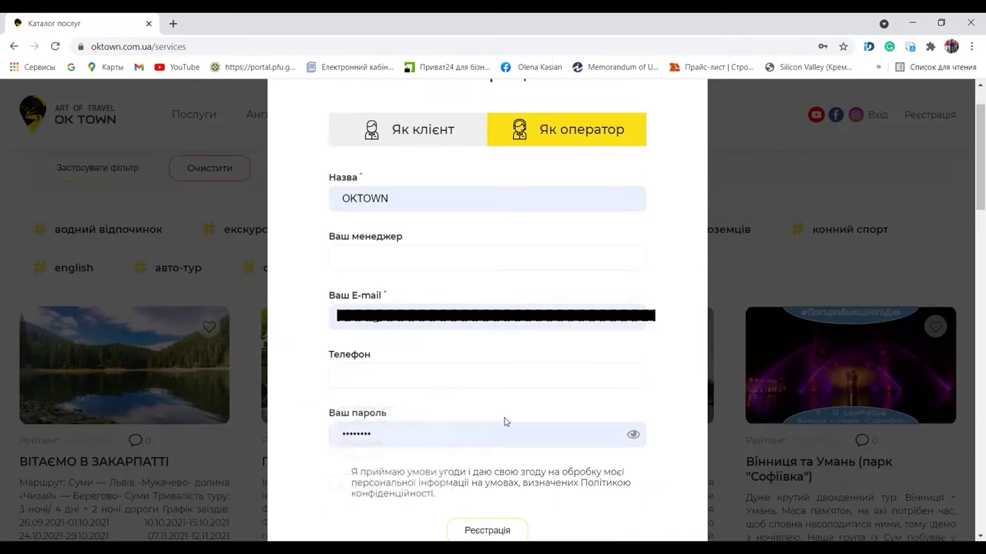
left_click(372, 433)
left_click(335, 484)
scroll(338, 486, "down", 3)
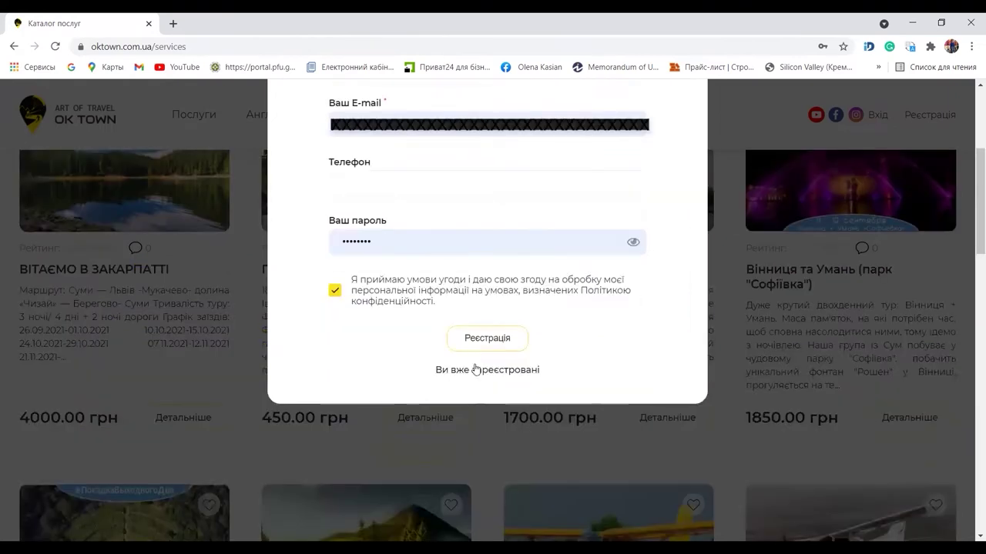
left_click(485, 352)
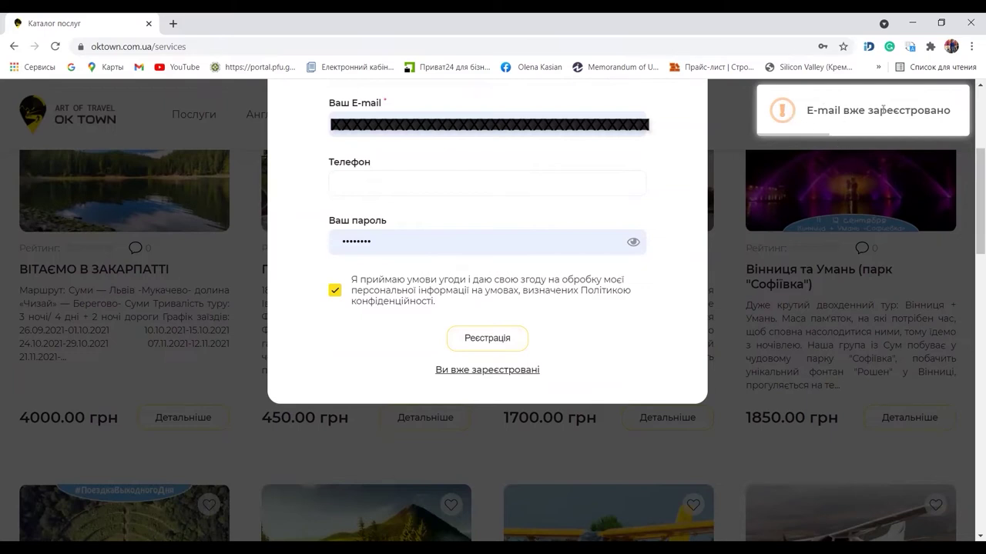
left_click_drag(838, 109, 805, 114)
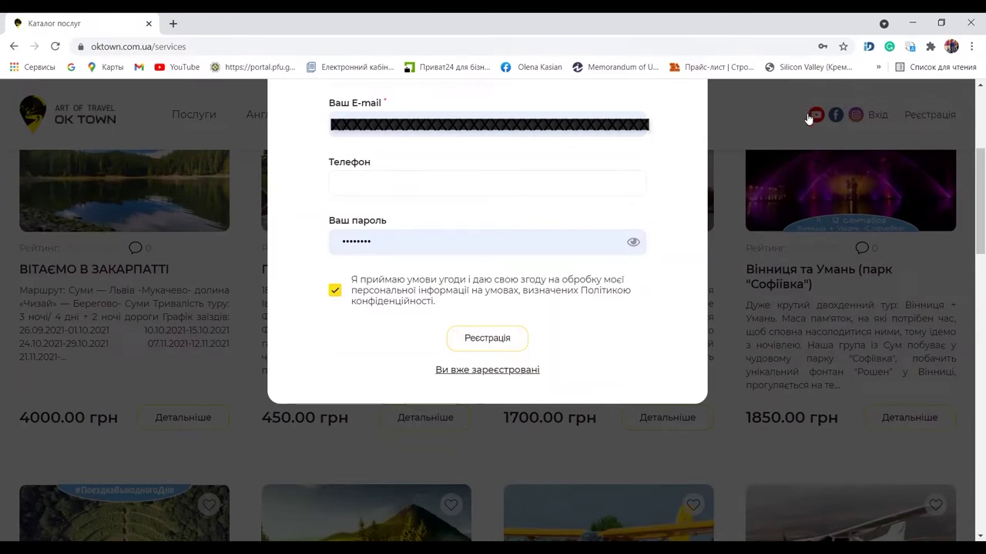
scroll(571, 254, "up", 3)
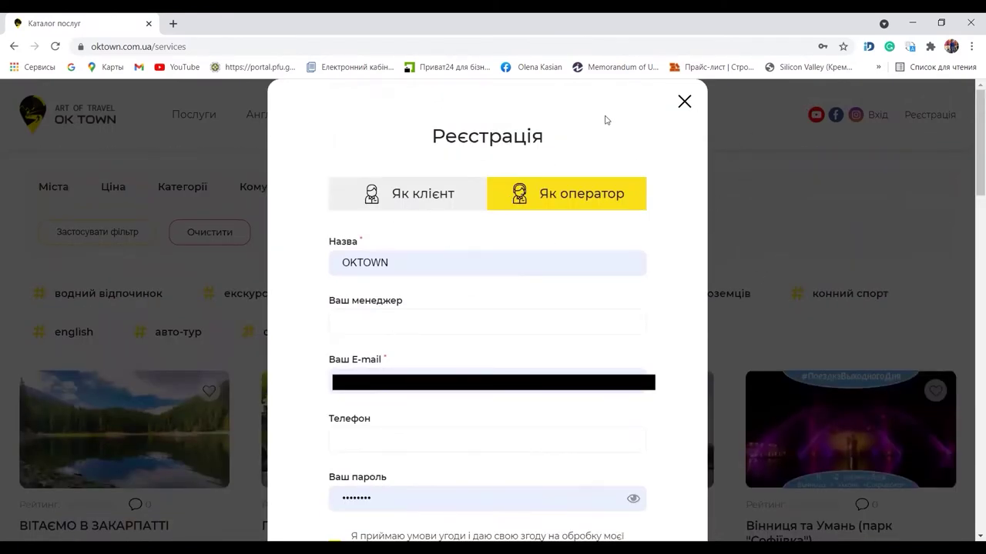
left_click(684, 103)
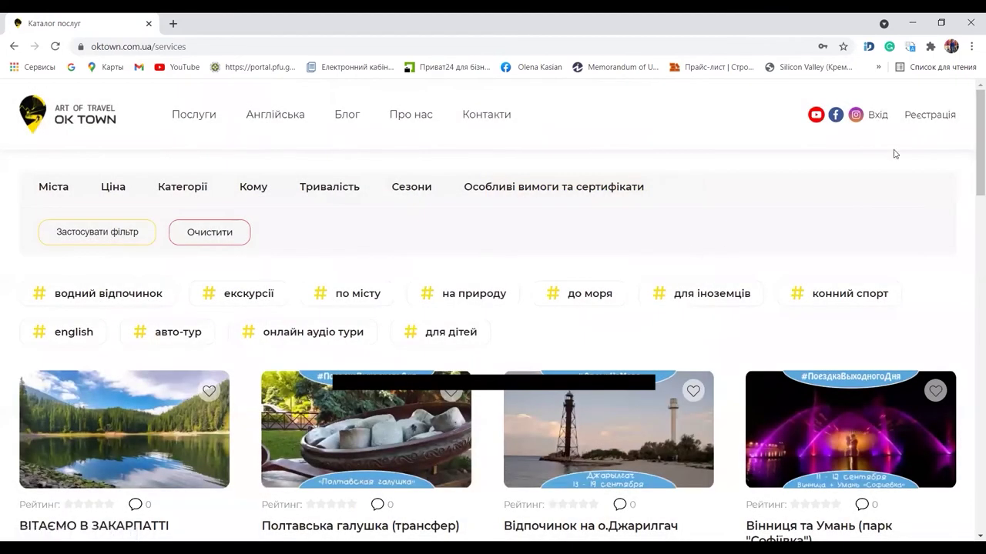
Log in to the account with the prefilled credentials and open the operator's profile page
left_click(878, 115)
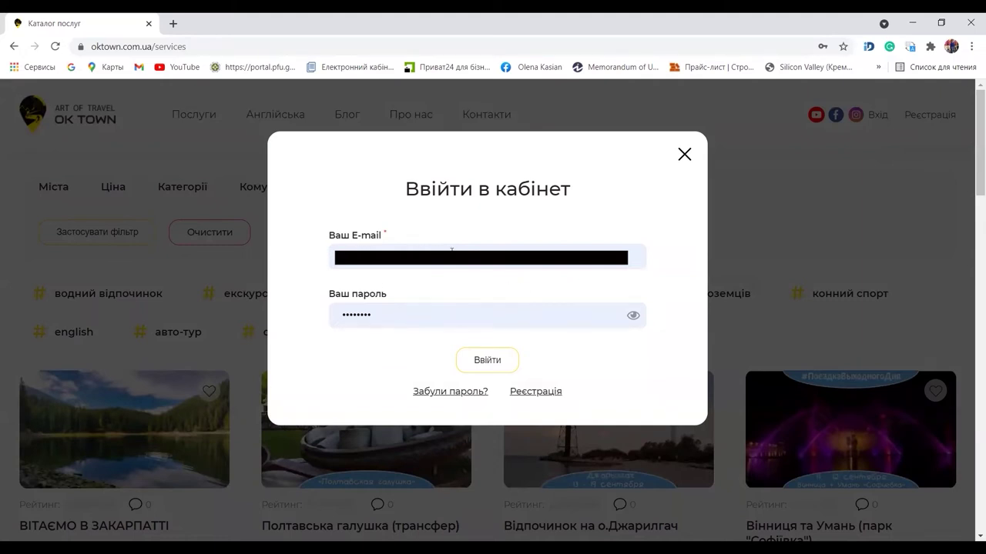
left_click(487, 361)
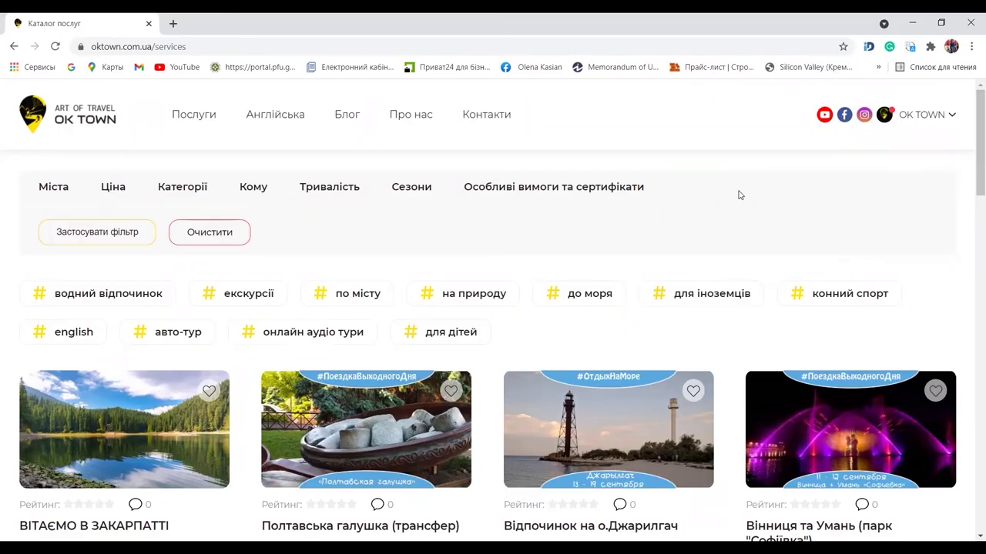
left_click(939, 118)
left_click(901, 152)
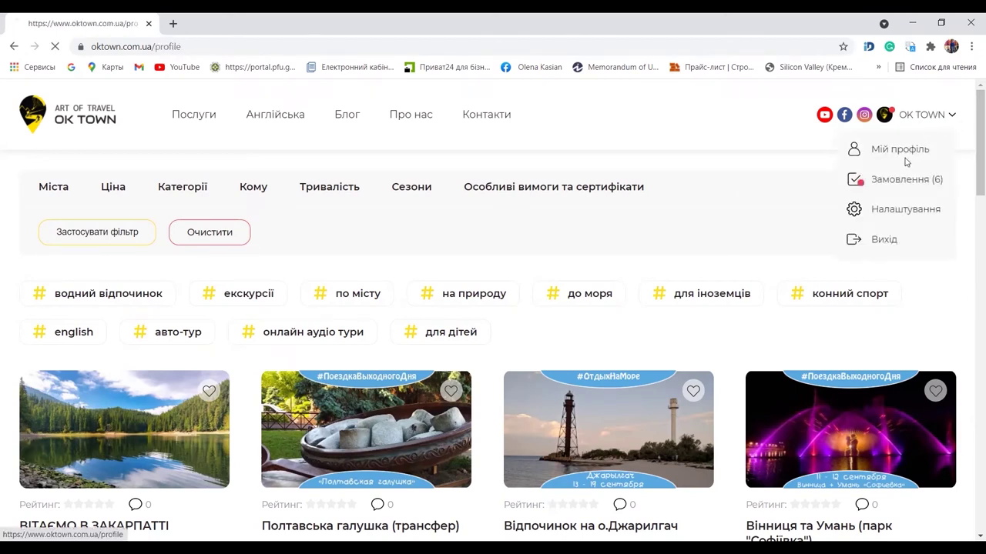
Examine the logo and name sections of the operator profile
scroll(647, 213, "down", 2)
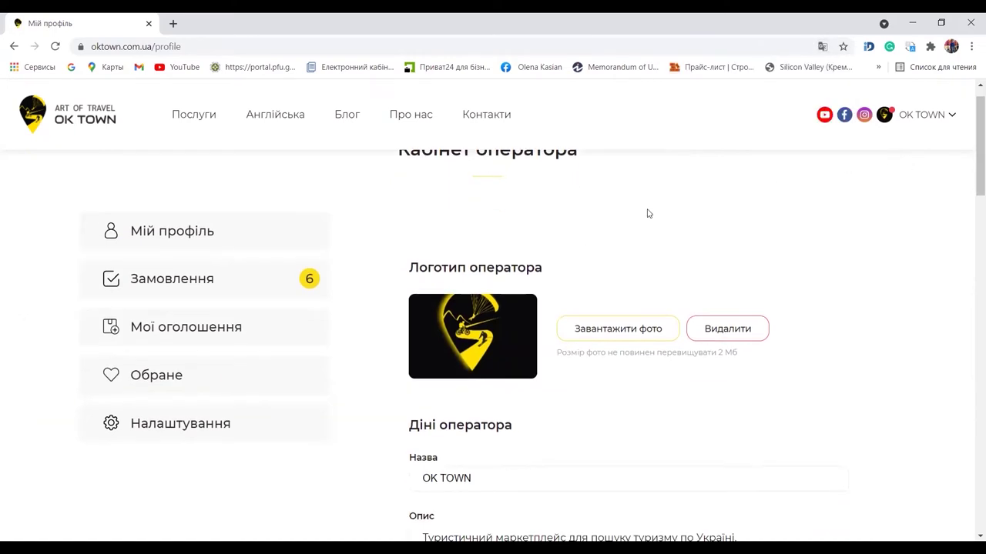
scroll(640, 286, "up", 2)
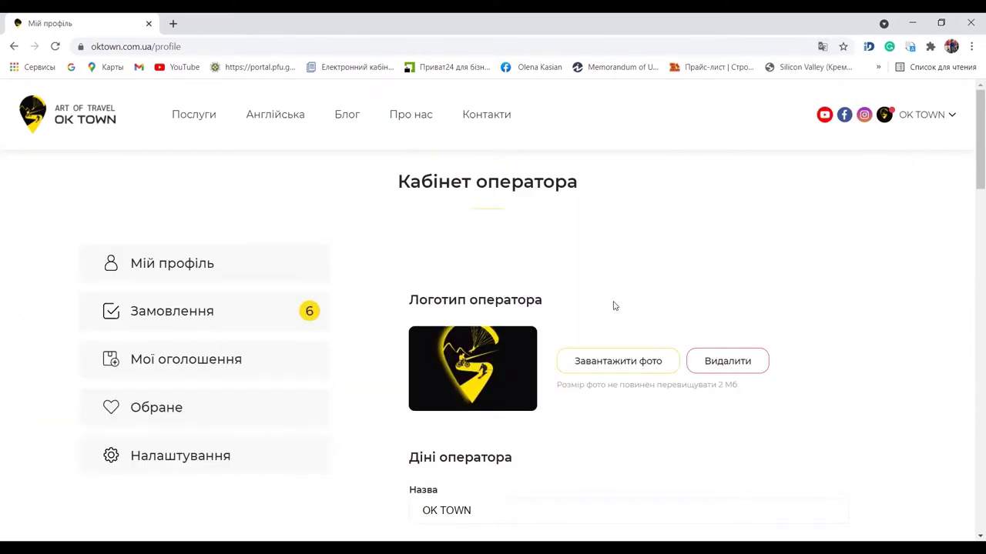
left_click(595, 366)
scroll(485, 330, "down", 2)
left_click_drag(479, 379, 434, 400)
left_click(580, 367)
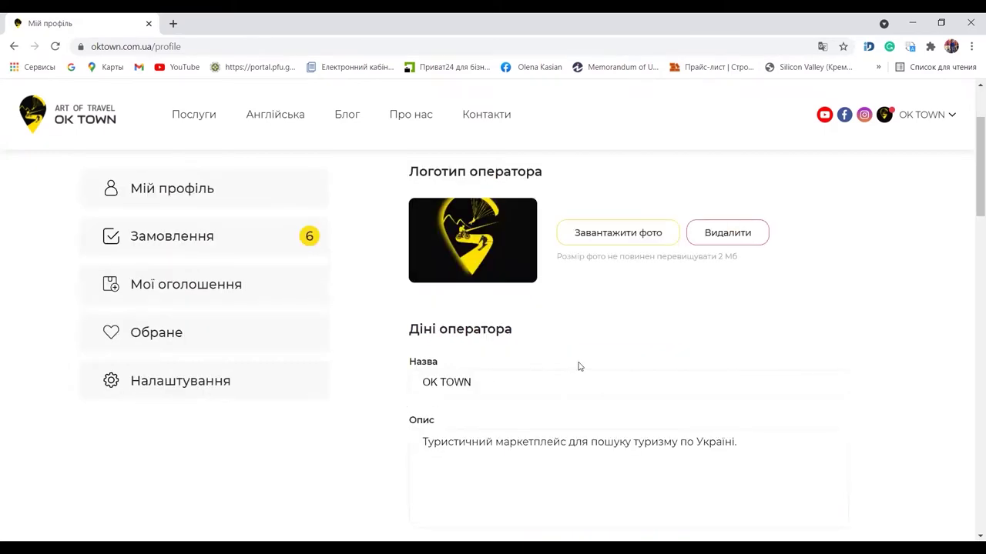
Append "Ци співпарцюємо як велик там фі малим та серднім бізнесами. надаємо можливість рекламуватися ." to the operator's description
scroll(570, 362, "down", 2)
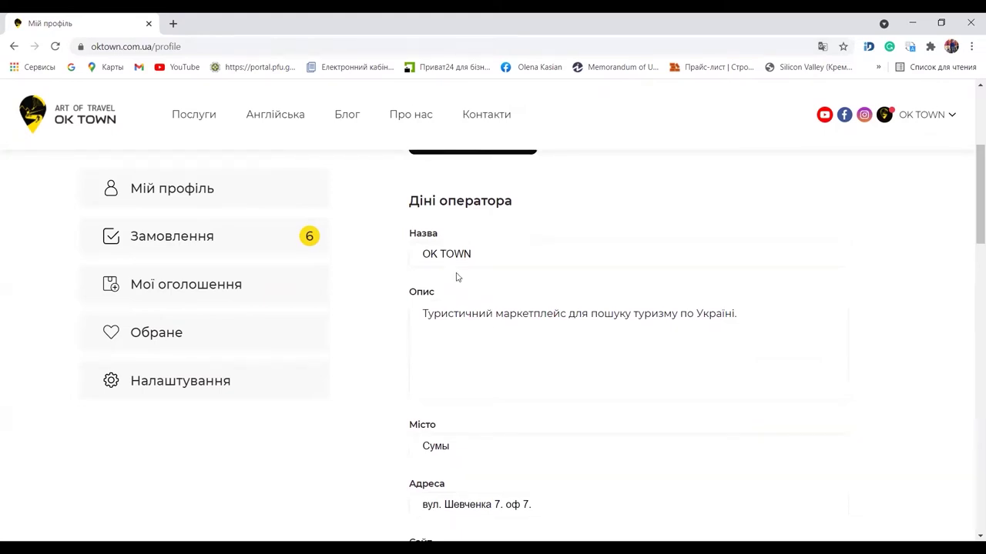
left_click_drag(432, 324, 803, 326)
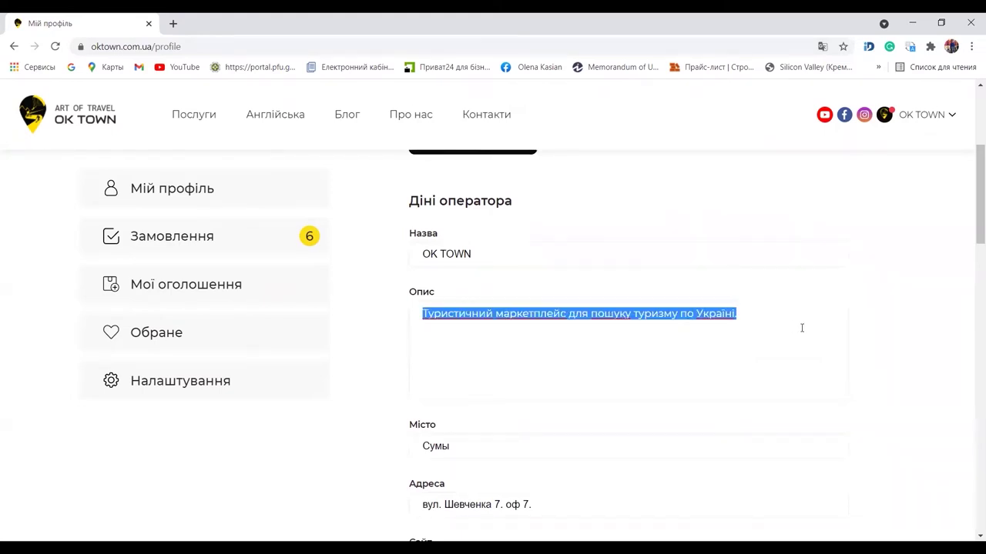
left_click(742, 317)
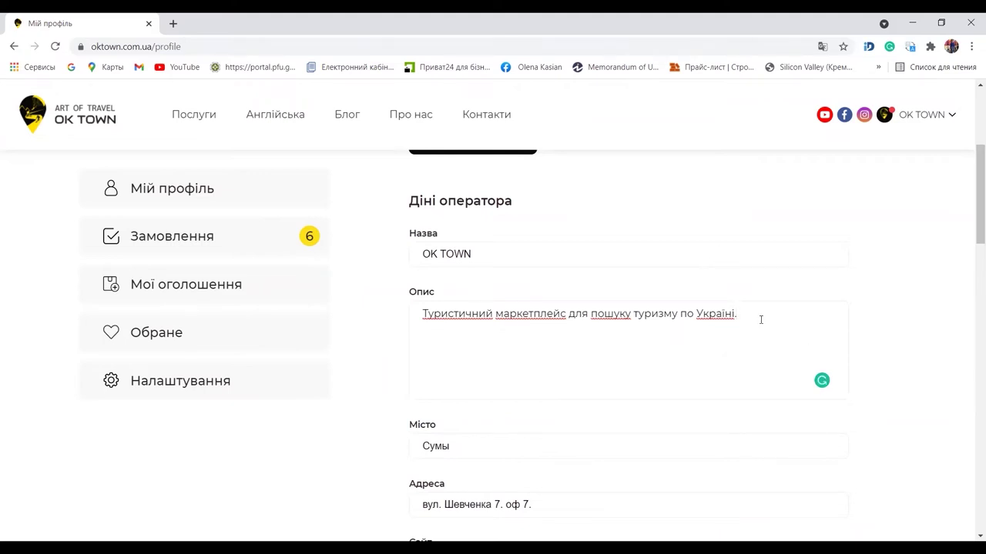
type("Ци співпарцюємо як велик там фі малим та серднім бізнесами. надаємо можливість рекламуватися .")
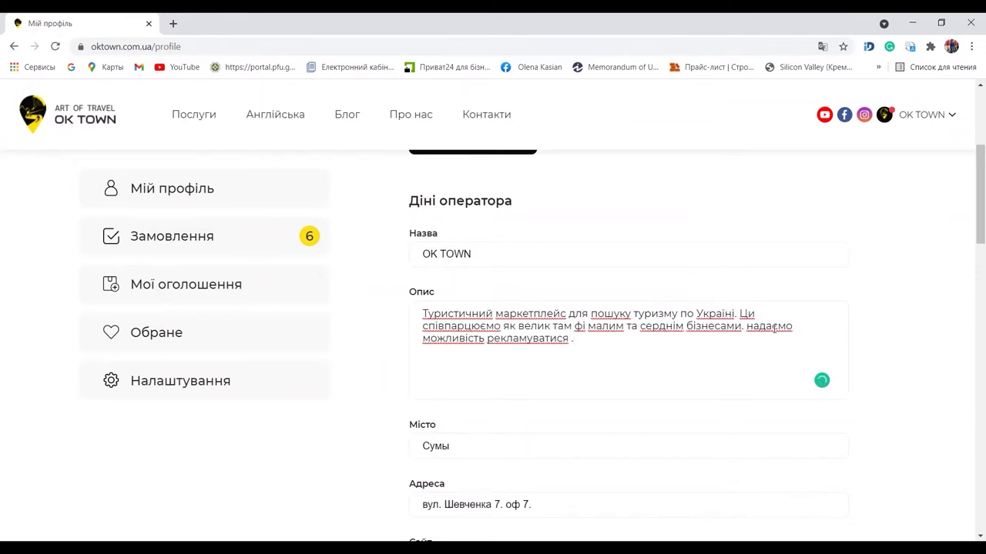
Review the city, address, website, phone and e-mail fields of the operator profile
scroll(733, 359, "down", 2)
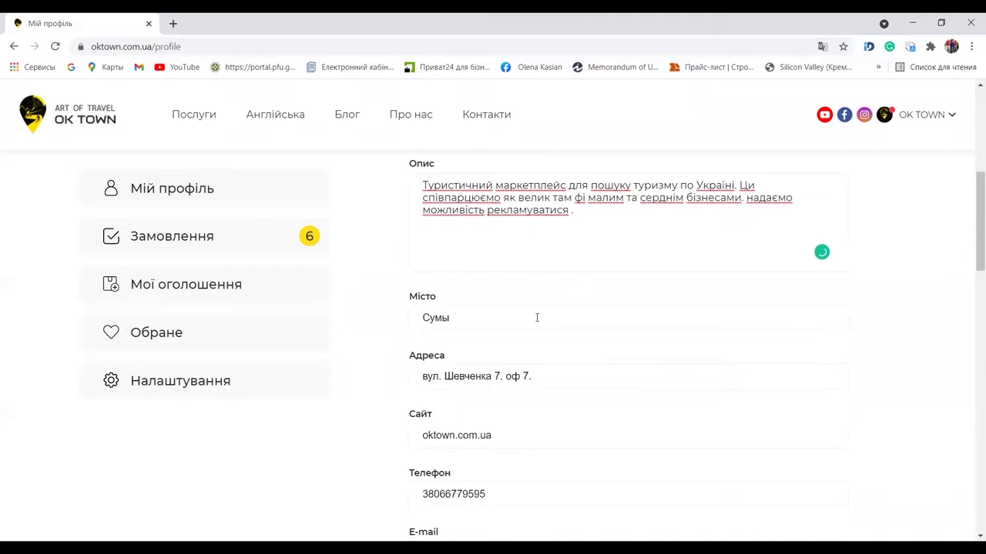
left_click(531, 318)
left_click(606, 301)
left_click_drag(541, 377, 408, 405)
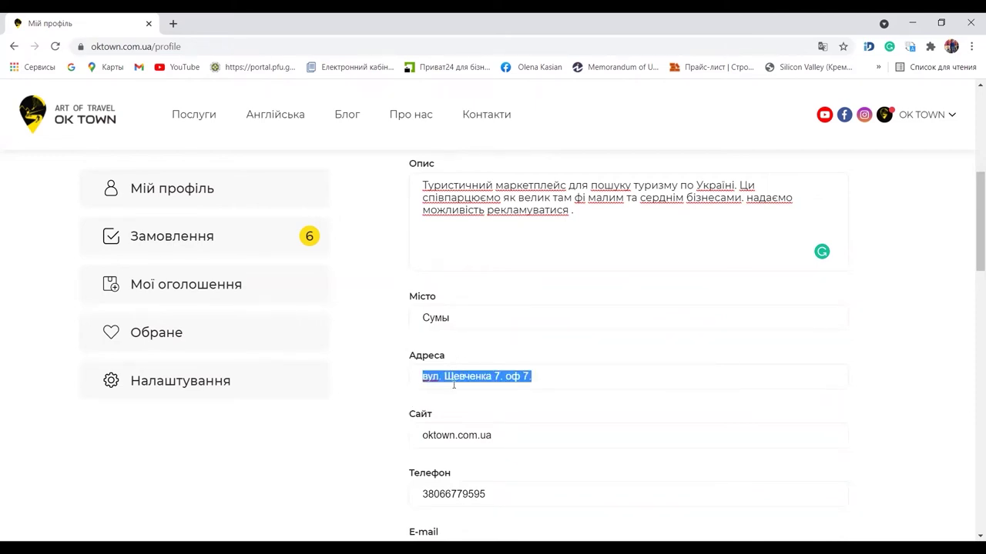
scroll(462, 370, "down", 2)
left_click_drag(510, 311, 395, 322)
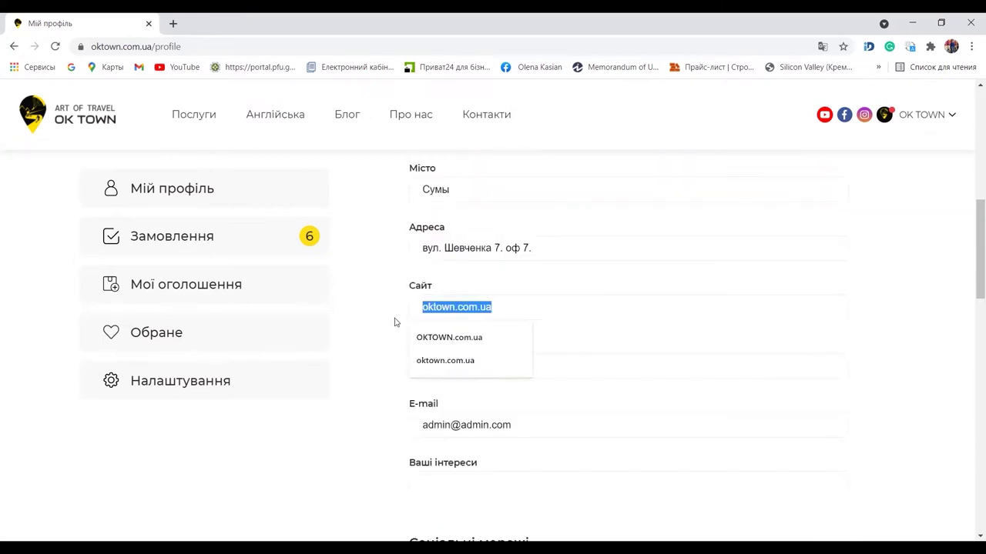
left_click(546, 290)
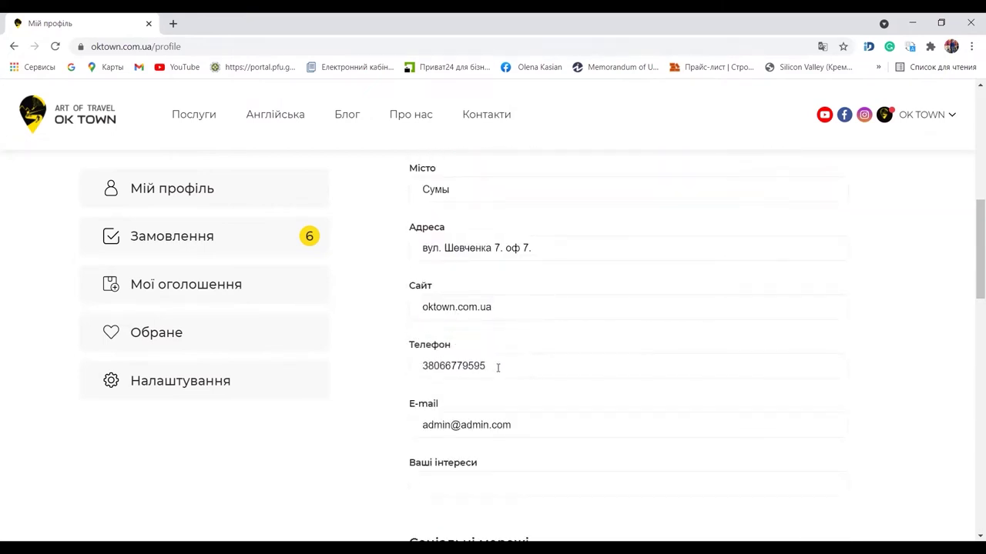
left_click_drag(496, 367, 409, 388)
scroll(407, 383, "down", 2)
left_click_drag(512, 302, 363, 316)
Add Туризм to the operator's interests
left_click(459, 354)
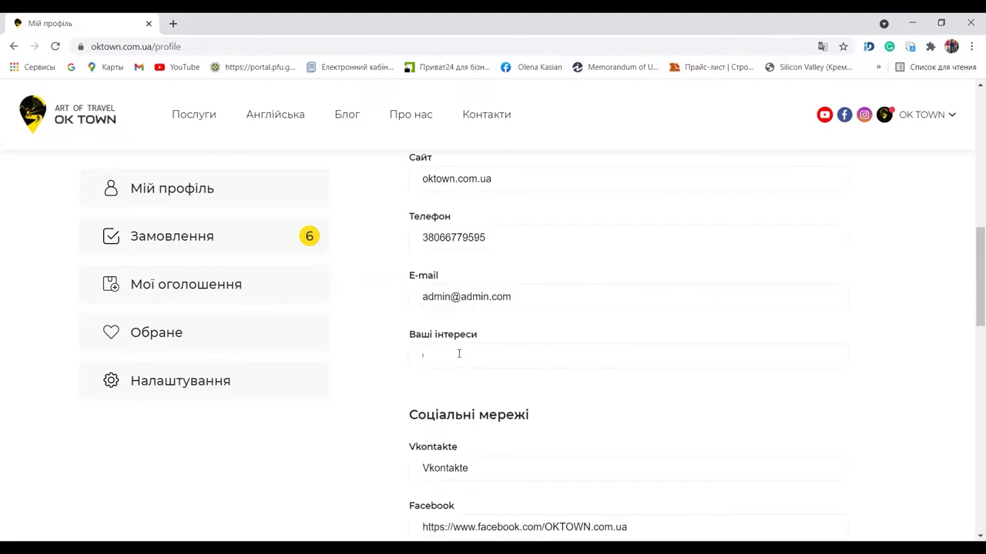
left_click(450, 387)
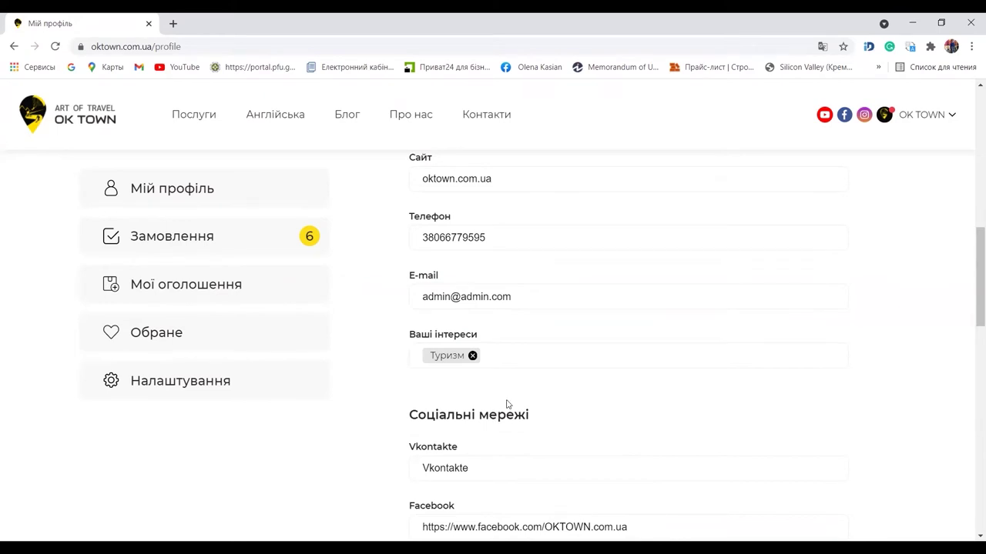
Examine the Vkontakte, Facebook, Instagram and Twitter fields in the operator's social networks section
scroll(506, 405, "down", 3)
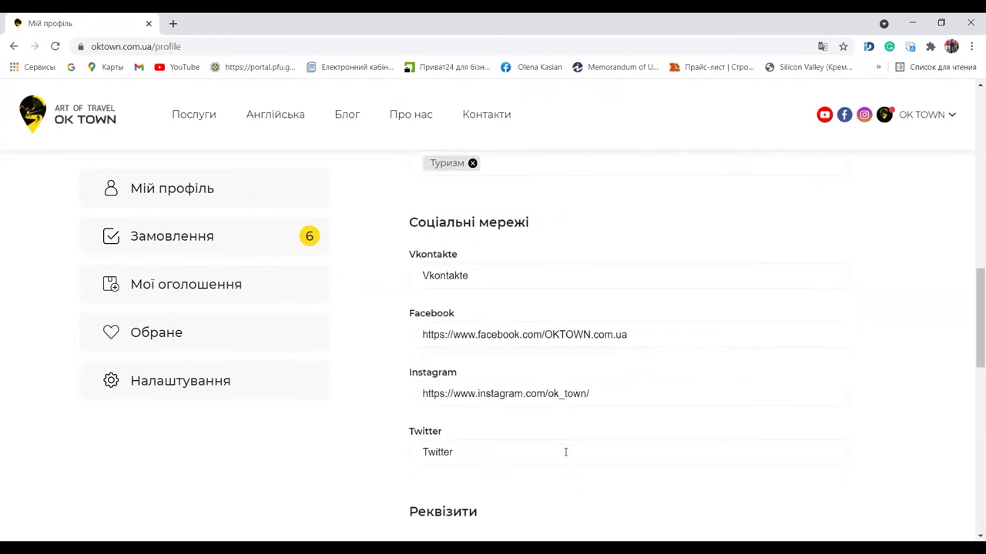
double_click(477, 275)
left_click(648, 334)
left_click_drag(648, 335, 354, 339)
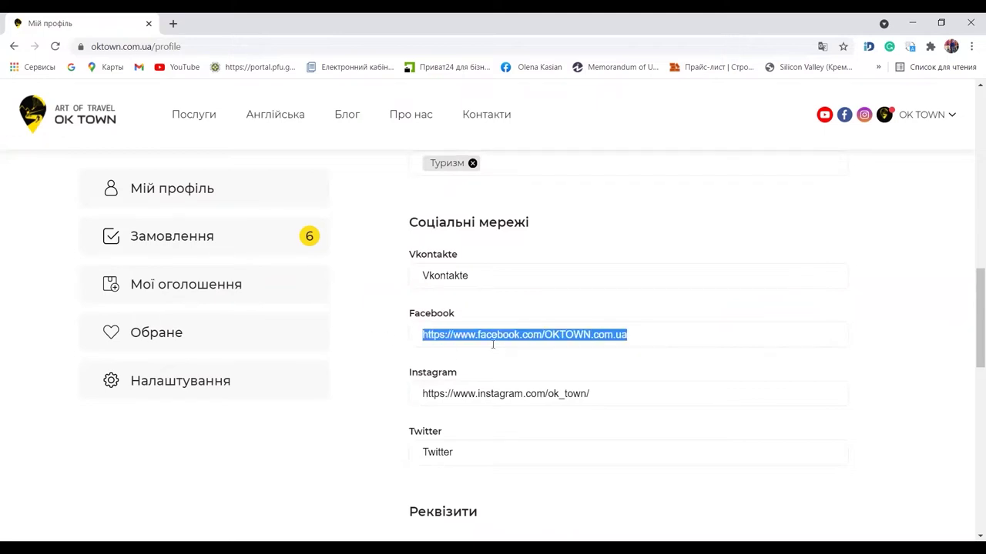
left_click_drag(609, 394, 400, 411)
scroll(562, 370, "down", 2)
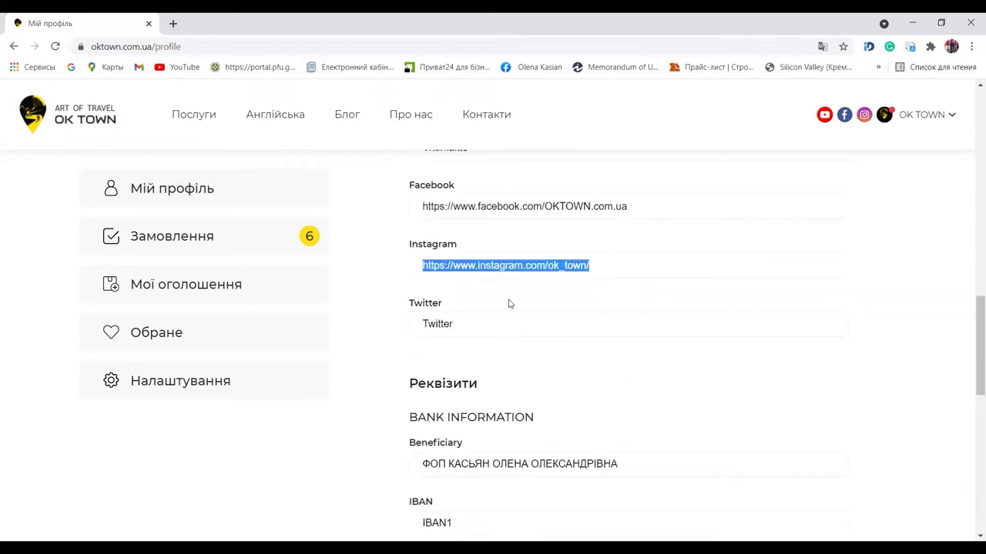
scroll(510, 303, "up", 2)
left_click(469, 276)
double_click(450, 277)
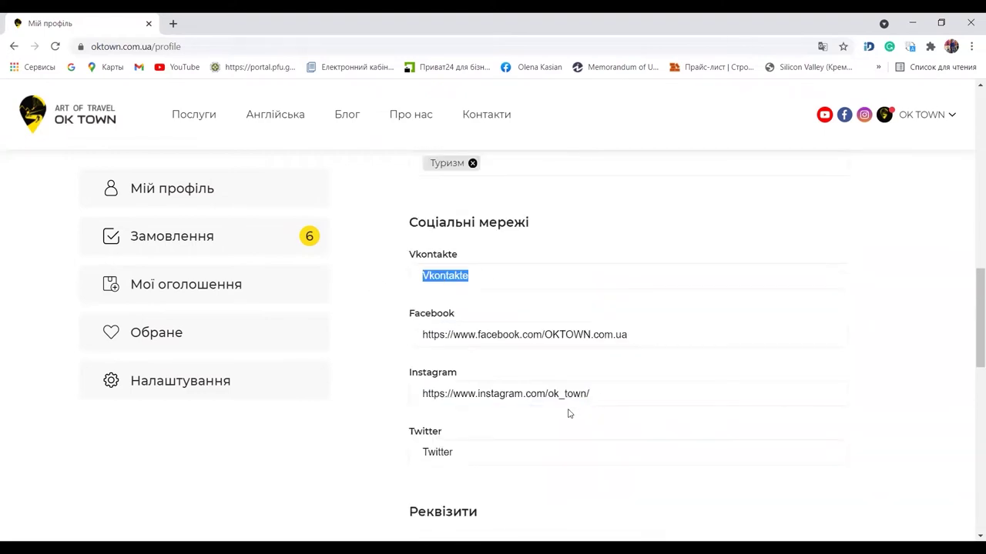
Review the bank information and correspondent bank fields in the operator's payment details section
scroll(569, 393, "down", 2)
scroll(569, 393, "down", 2)
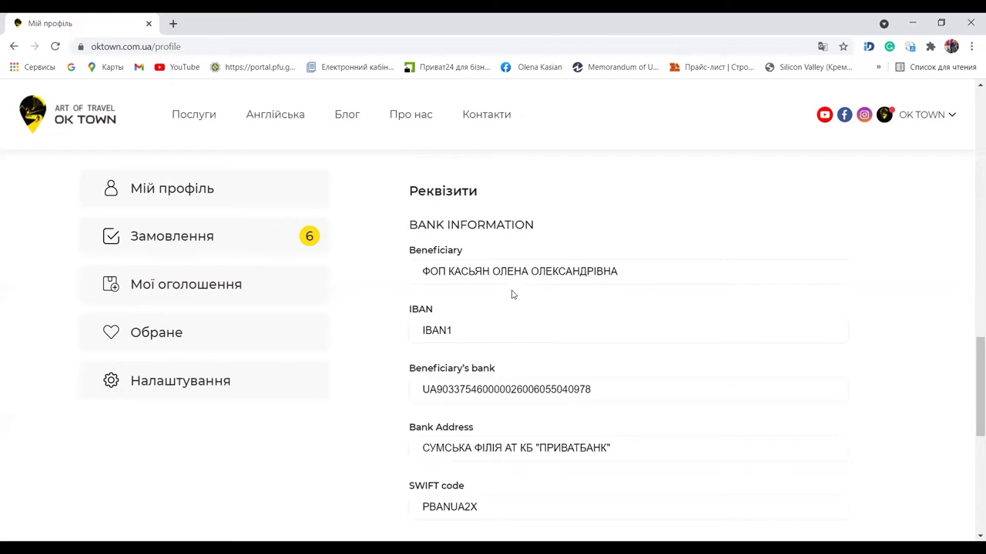
left_click_drag(411, 192, 557, 192)
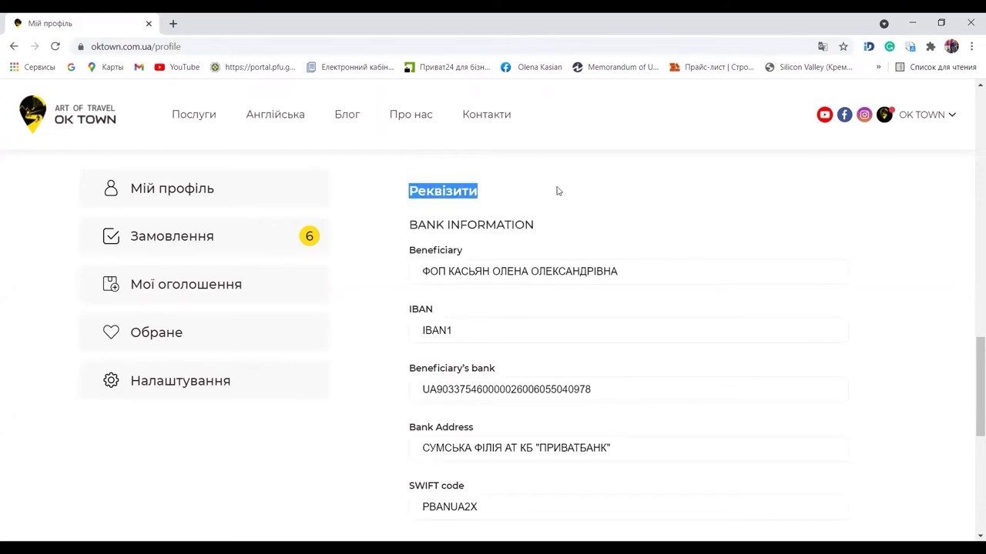
left_click(412, 216)
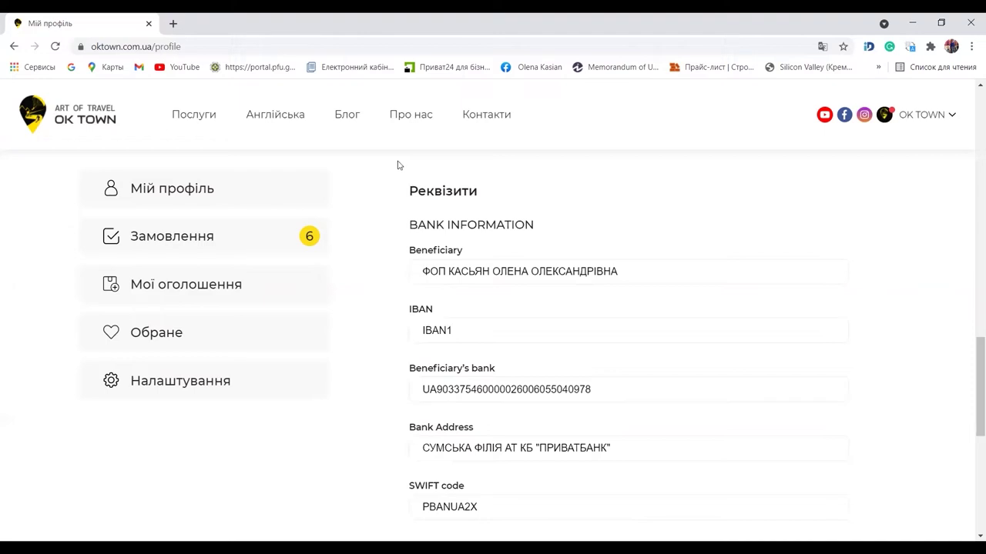
triple_click(421, 224)
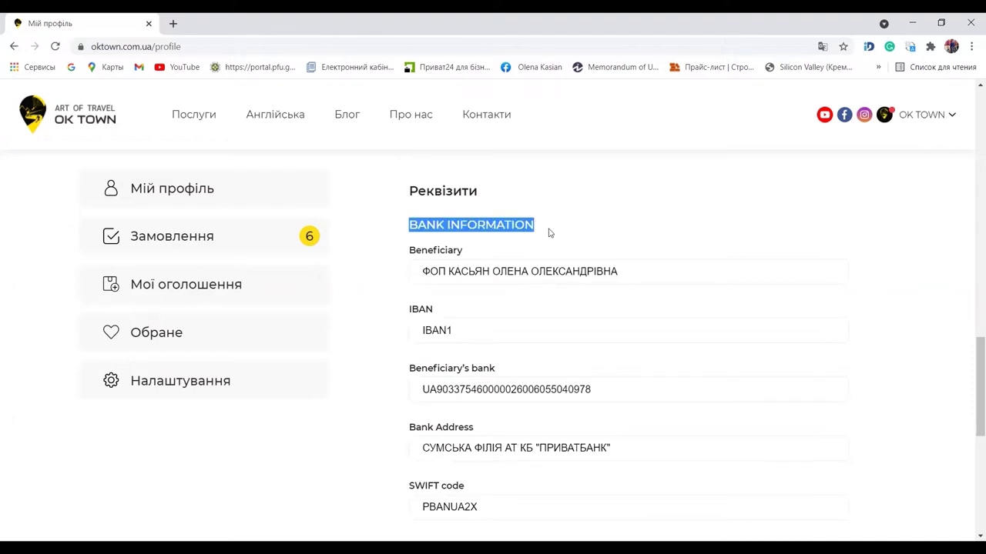
left_click(572, 238)
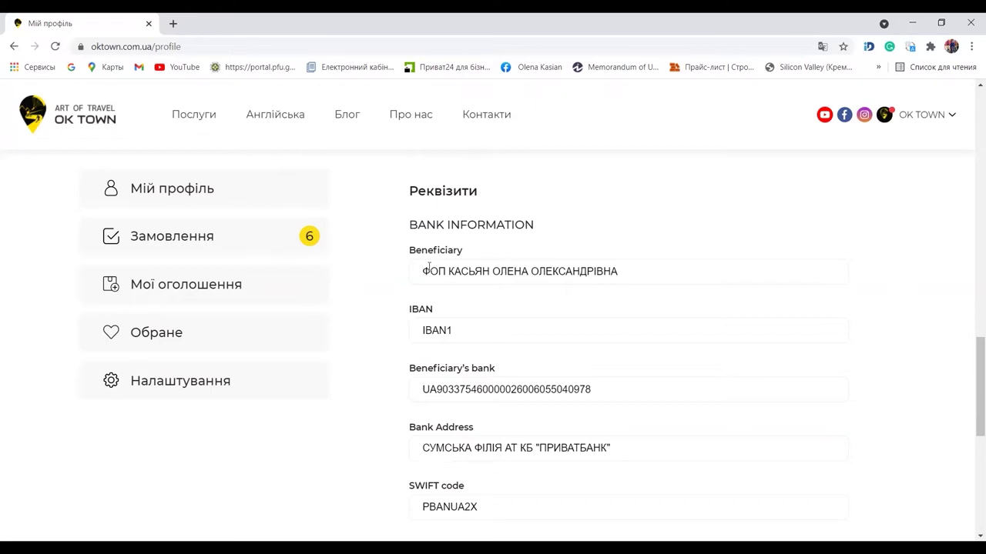
mouse_move(409, 252)
left_mouse_down()
mouse_move(431, 256)
mouse_move(410, 255)
left_mouse_up()
left_click(415, 271)
left_click_drag(422, 271, 620, 271)
left_click(603, 262)
scroll(500, 381, "down", 1)
scroll(500, 381, "down", 2)
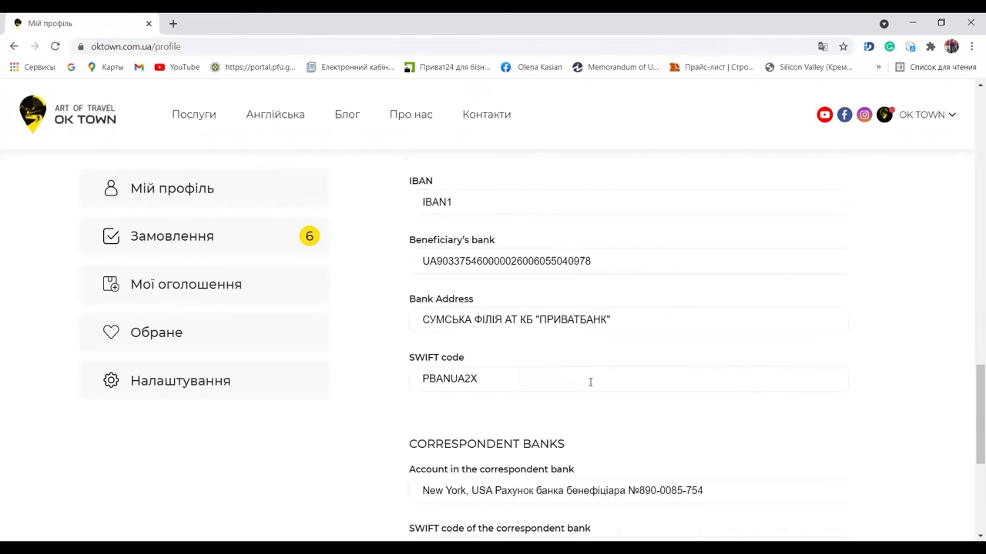
scroll(592, 383, "down", 3)
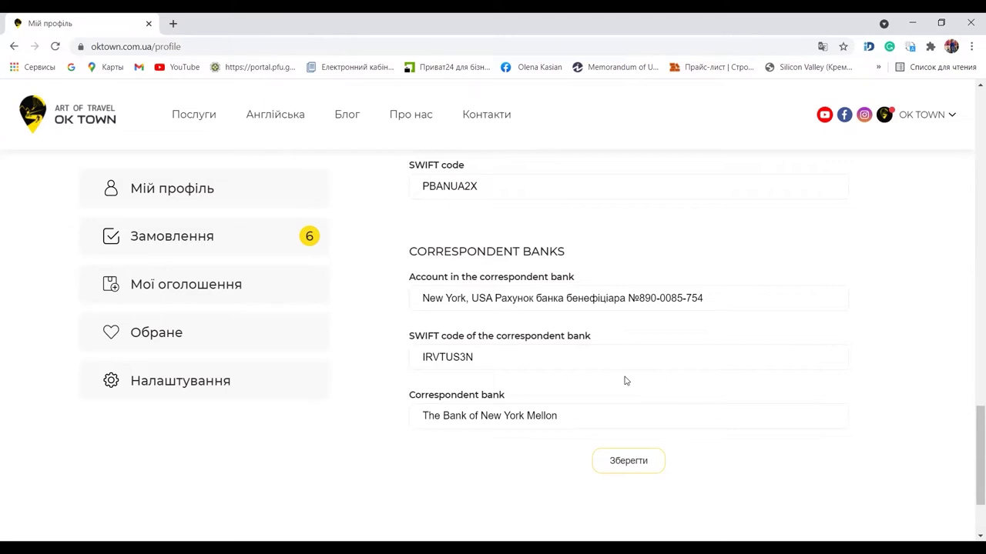
Save the operator profile
left_click(632, 466)
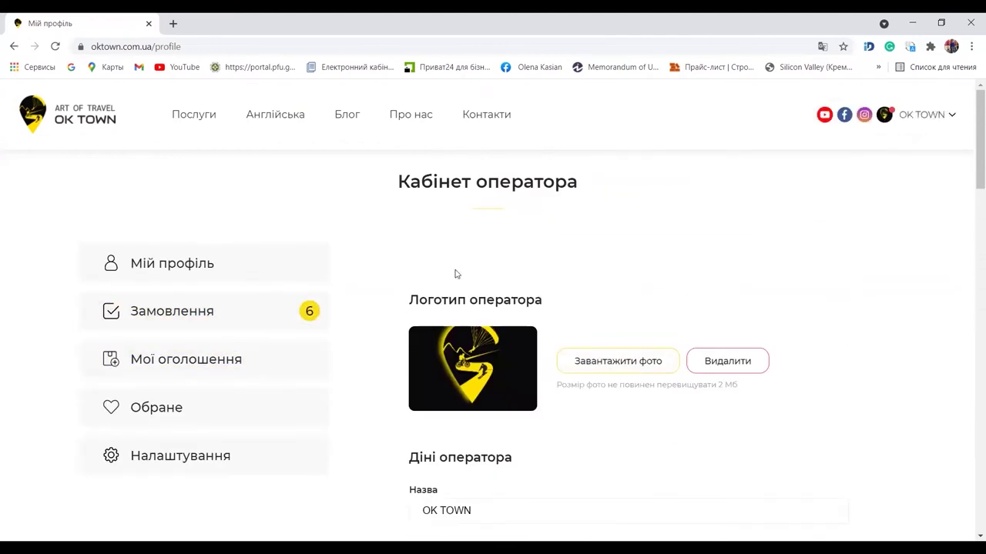
left_click_drag(423, 184, 619, 191)
left_click(368, 279)
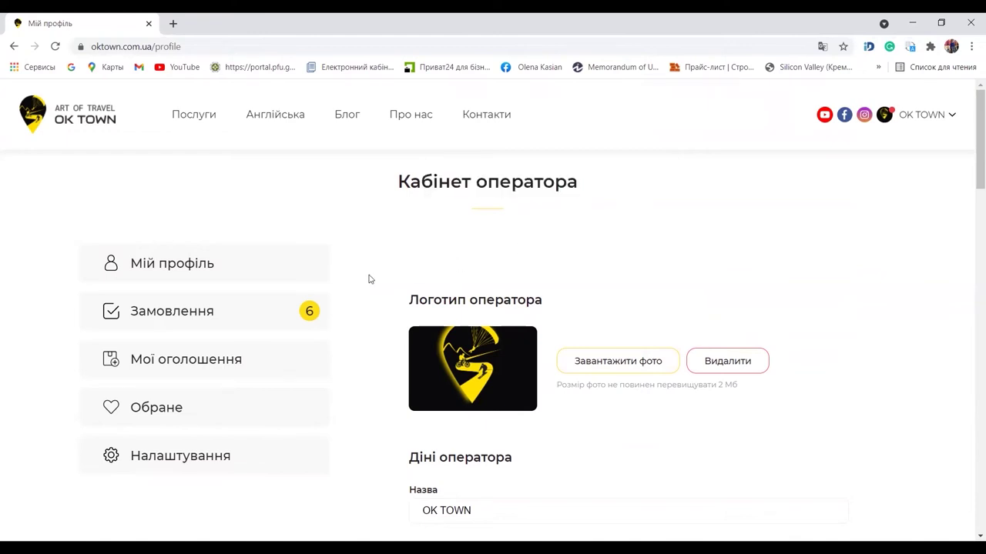
Open the operator's own listings (Мої оголошення) and start creating a new service
left_click(188, 370)
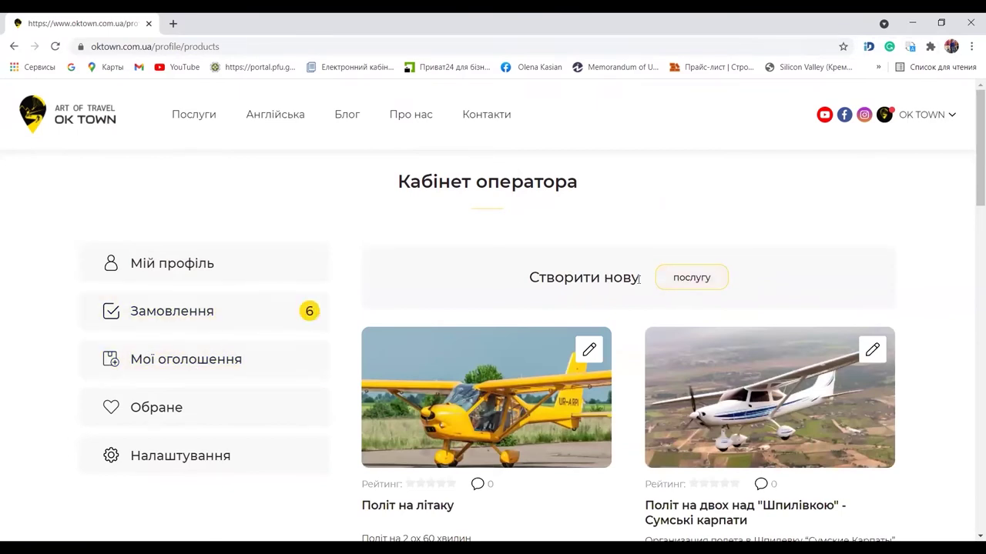
scroll(561, 328, "down", 3)
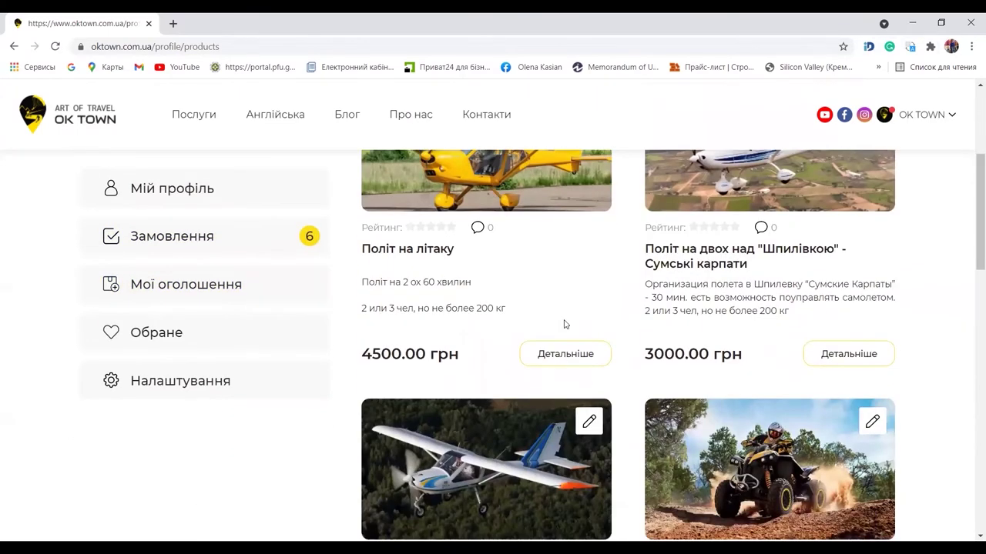
scroll(565, 324, "down", 7)
scroll(573, 318, "down", 3)
scroll(573, 319, "up", 7)
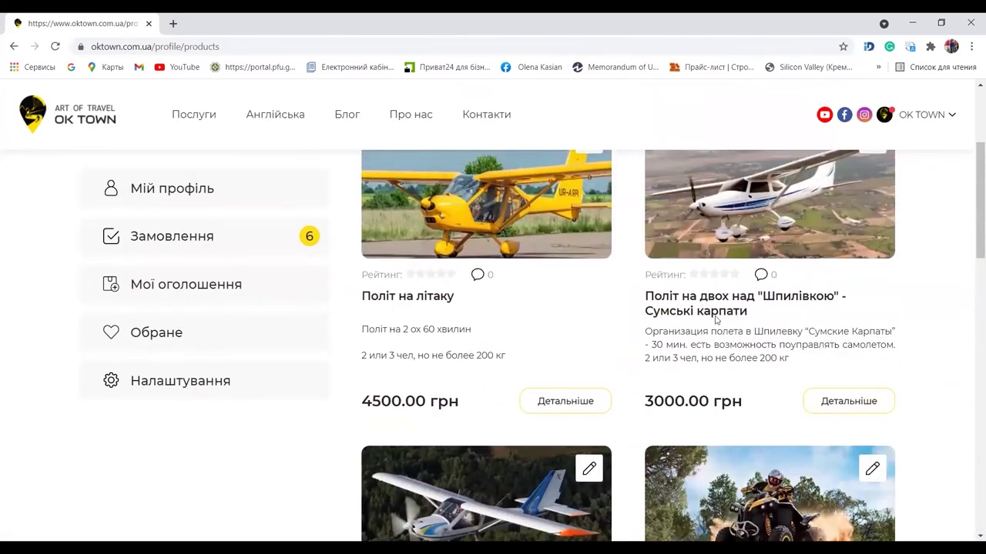
scroll(716, 318, "up", 3)
left_click(696, 280)
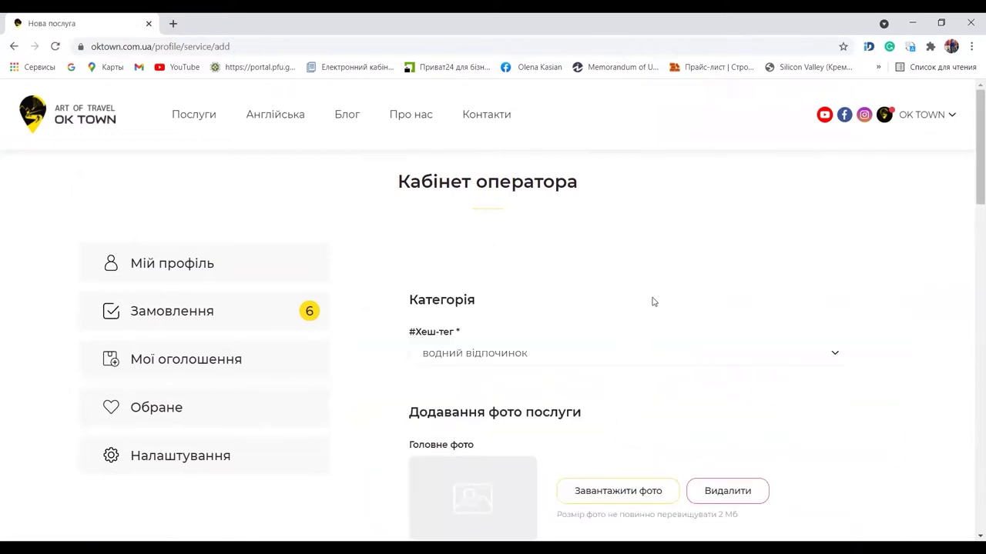
Set the new service's hashtag category to екскурсії
scroll(677, 282, "down", 2)
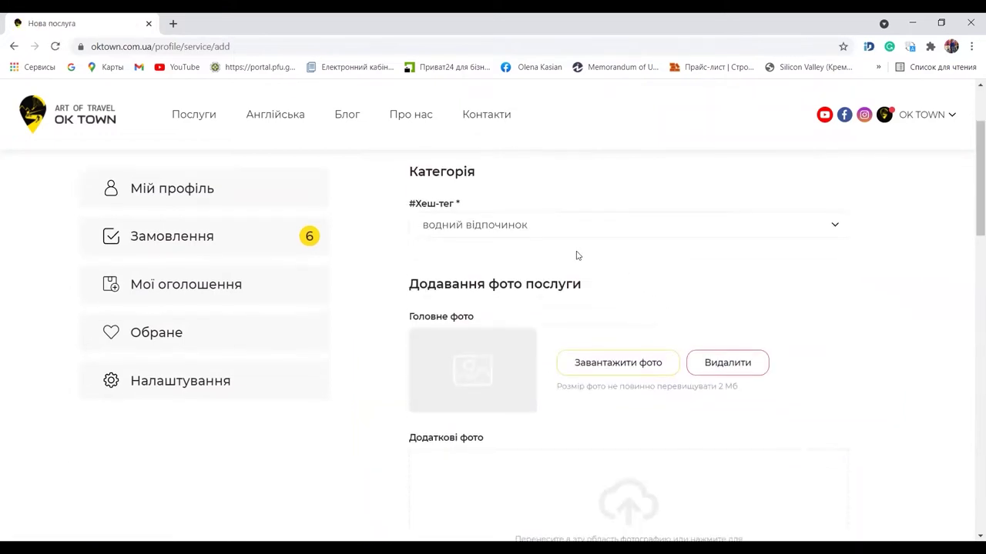
left_click(442, 229)
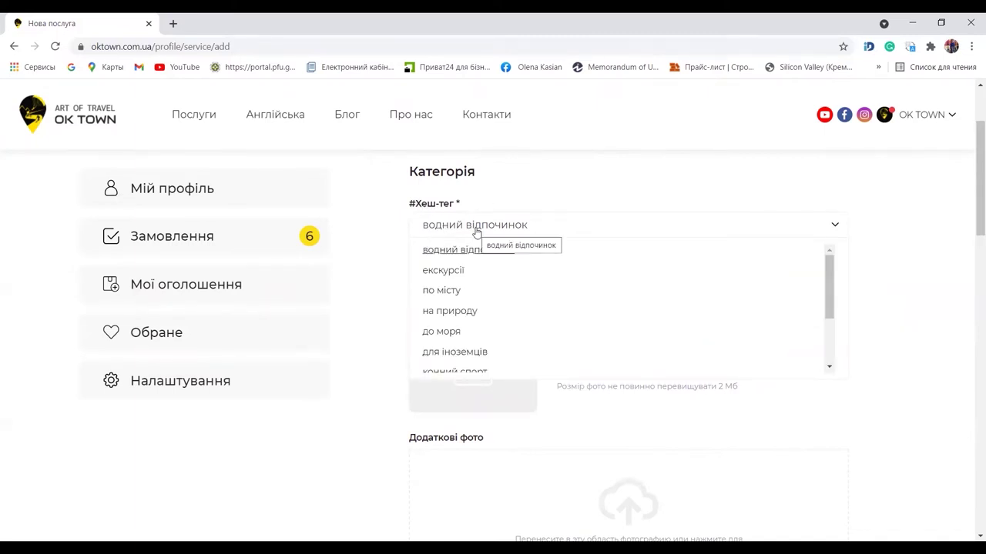
left_click(563, 231)
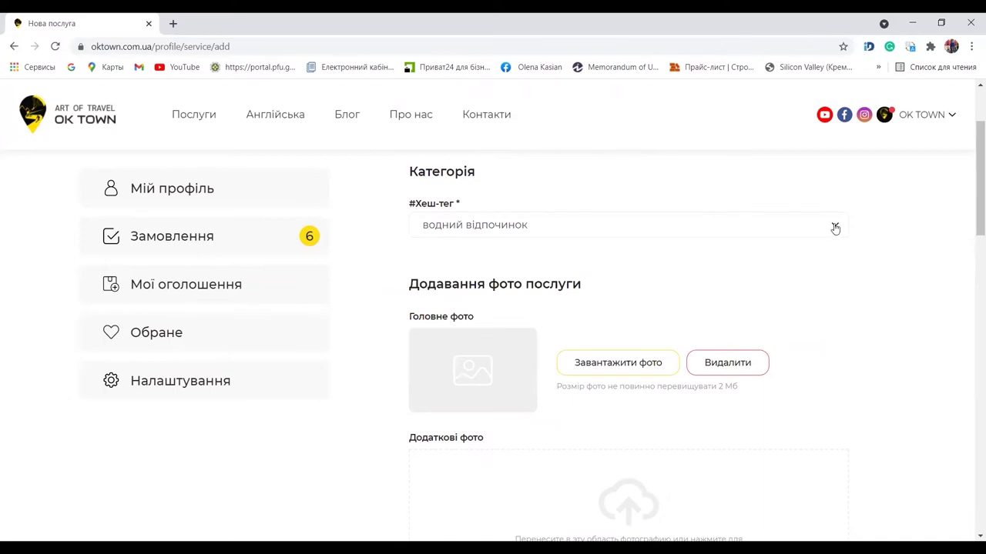
left_click(740, 236)
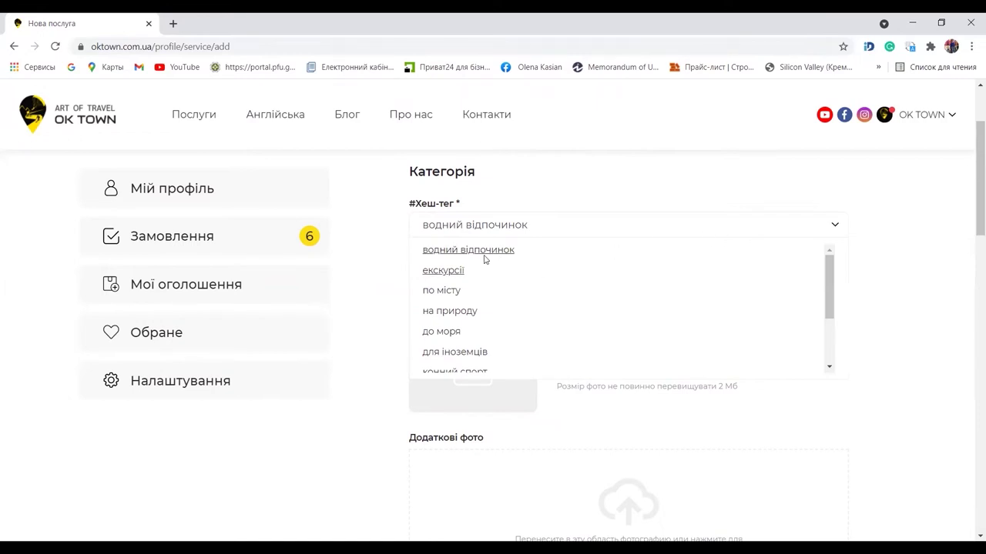
scroll(481, 258, "down", 2)
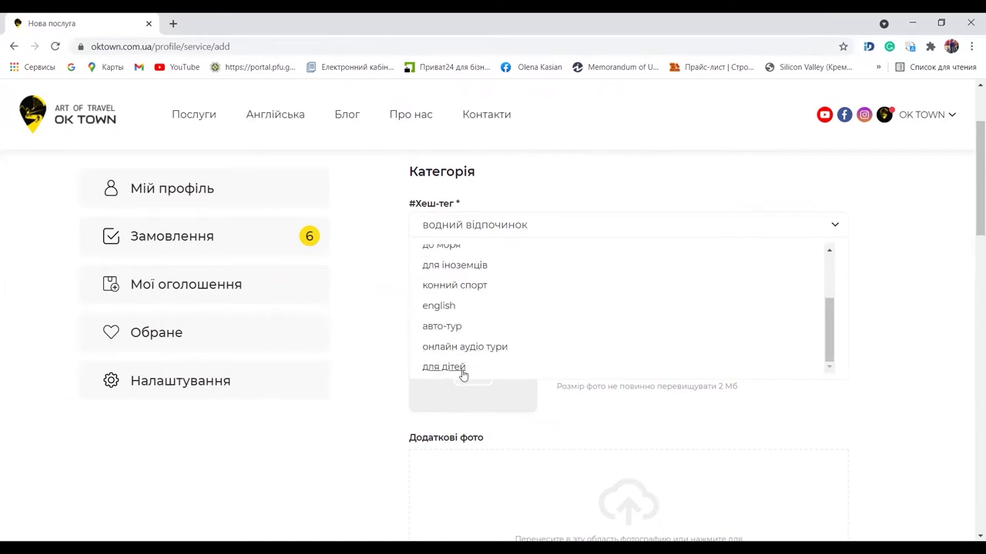
scroll(460, 312, "up", 2)
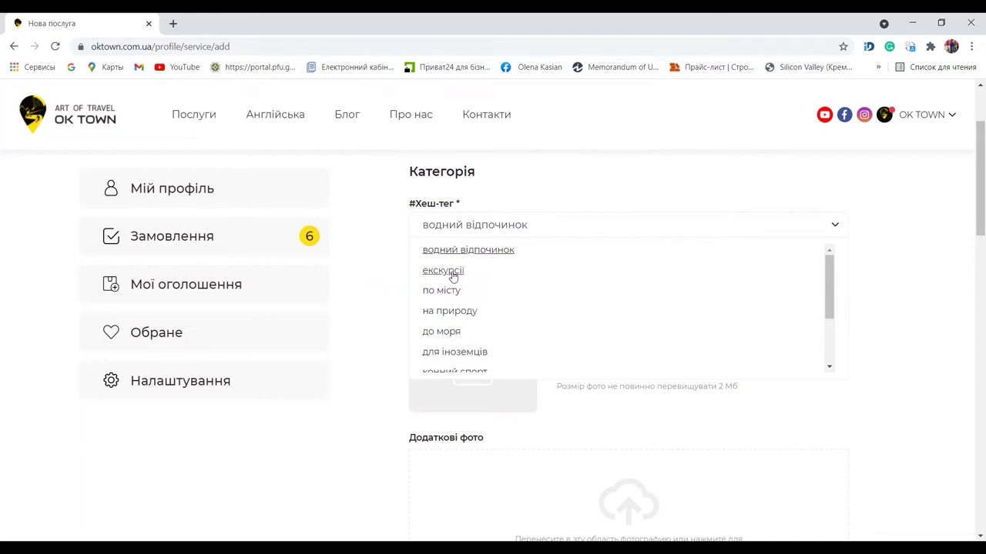
left_click(453, 275)
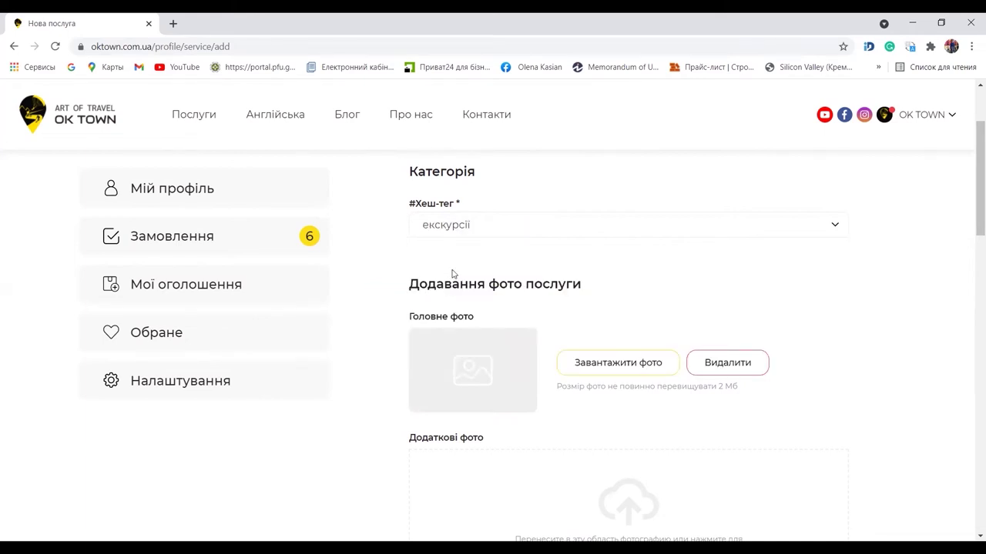
left_click(460, 225)
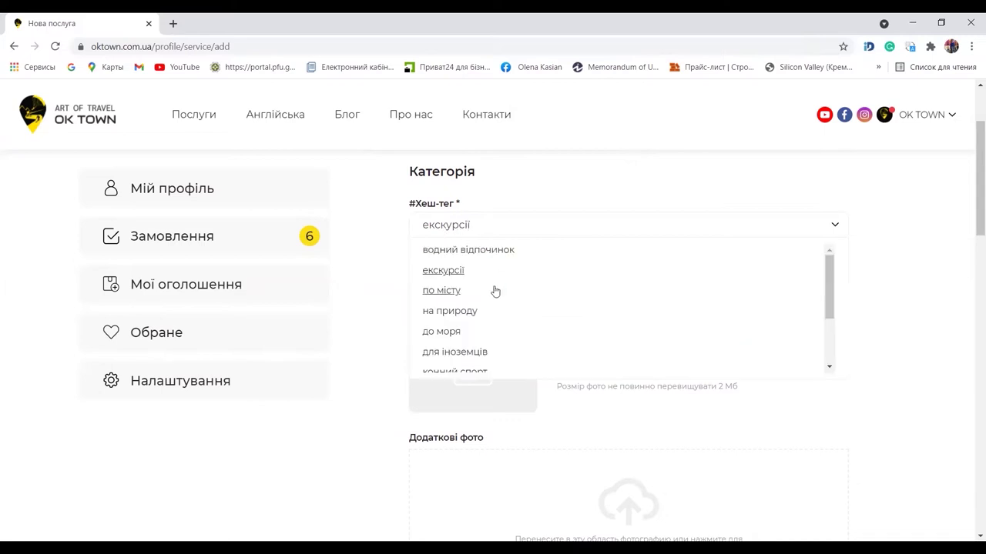
scroll(490, 290, "down", 3)
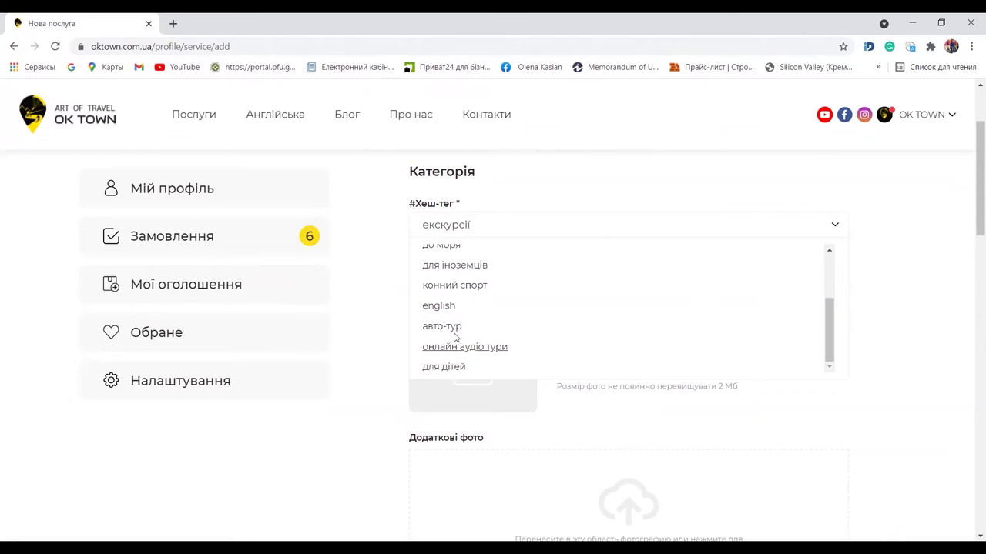
scroll(455, 337, "up", 3)
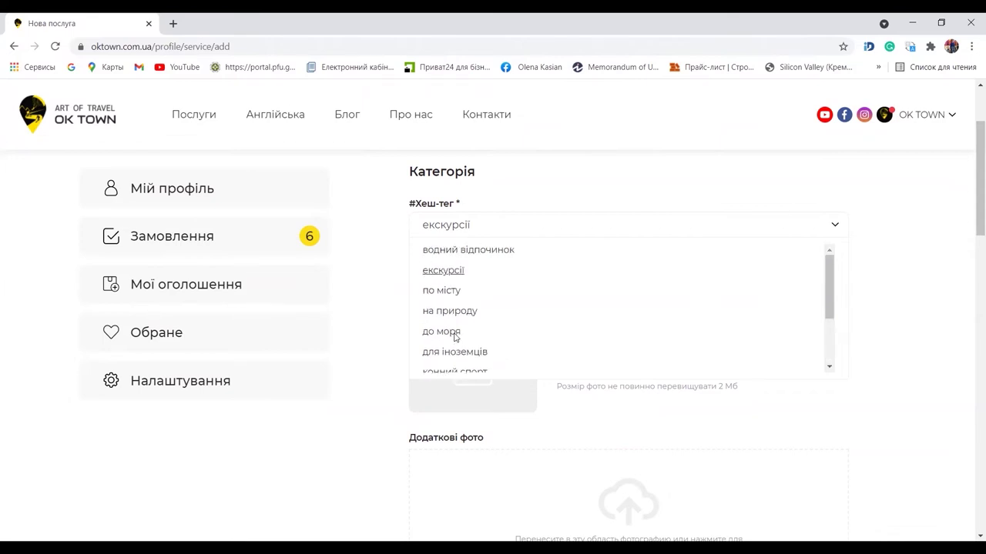
left_click(444, 274)
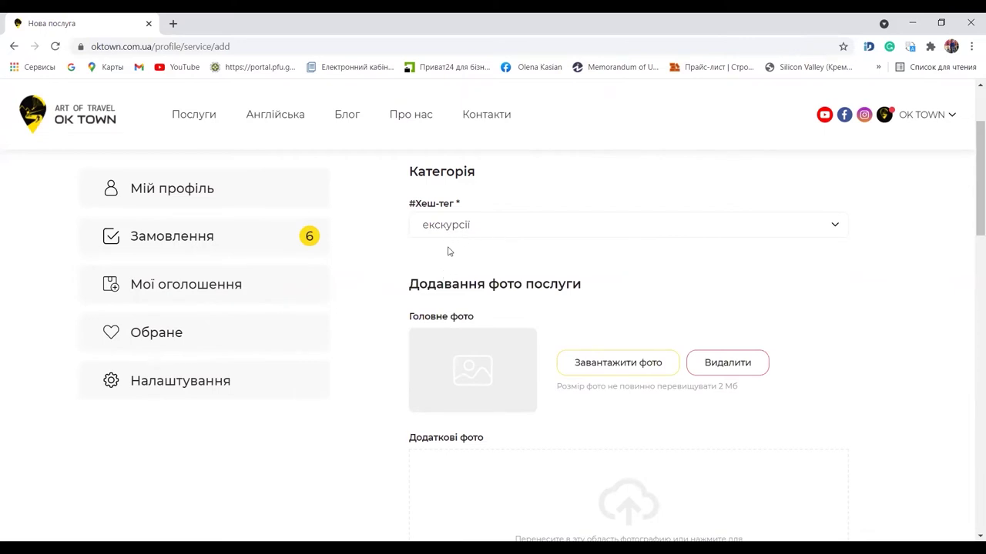
Upload the image file 16 as the service's main photo
scroll(577, 362, "down", 3)
scroll(645, 273, "up", 3)
left_click(616, 371)
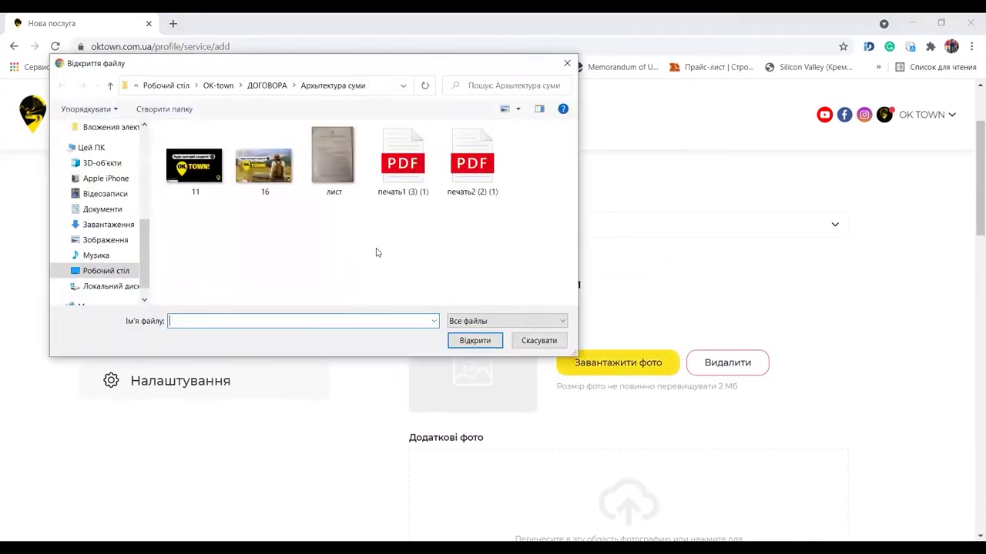
double_click(263, 163)
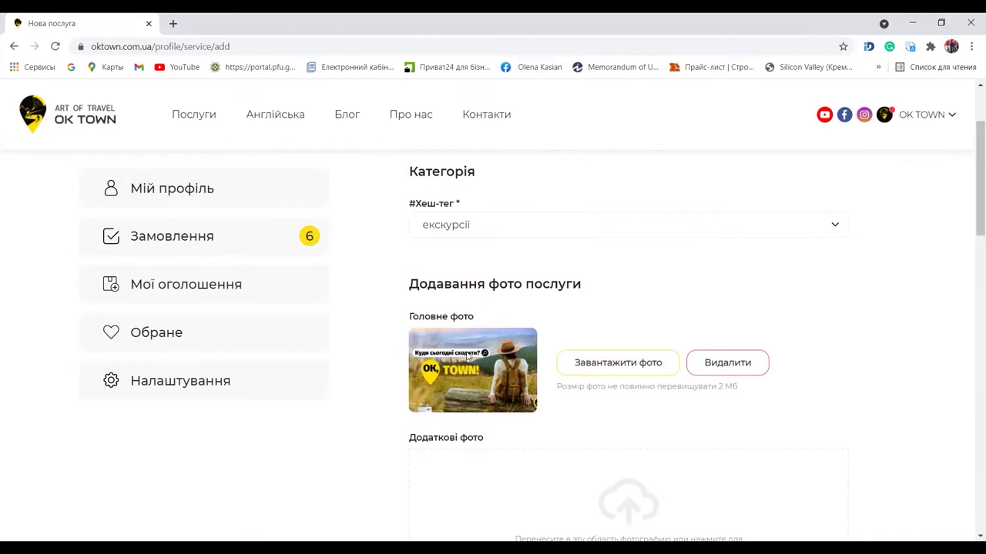
Name the new service "Екскурсії по музею для дітей до 6 років"
scroll(439, 354, "down", 1)
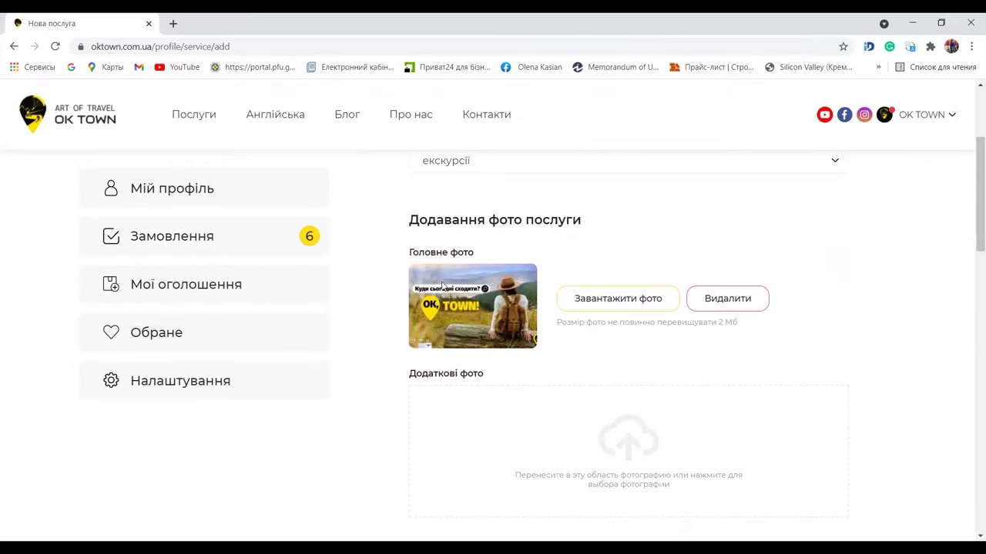
scroll(582, 281, "down", 2)
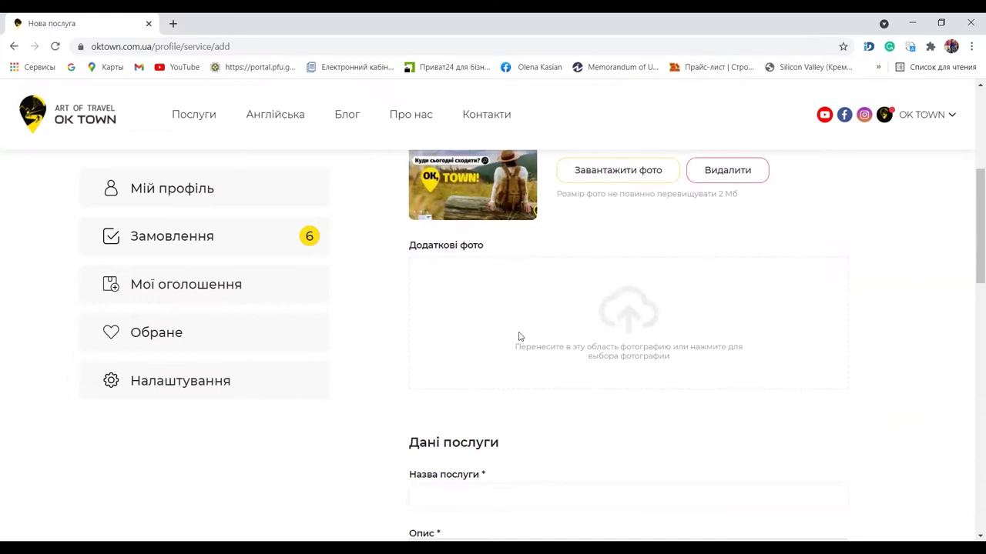
scroll(519, 335, "down", 4)
left_click(467, 235)
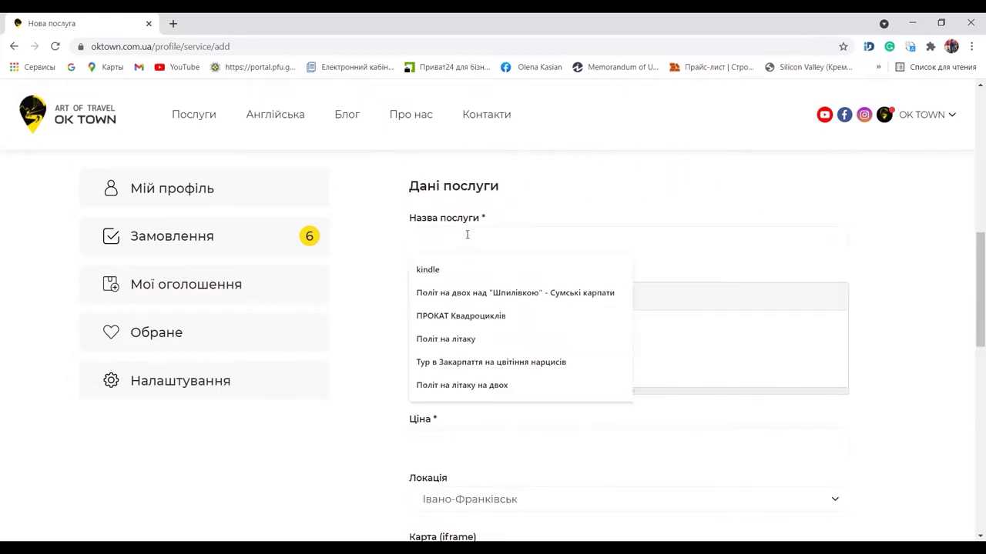
type("Екскурсі")
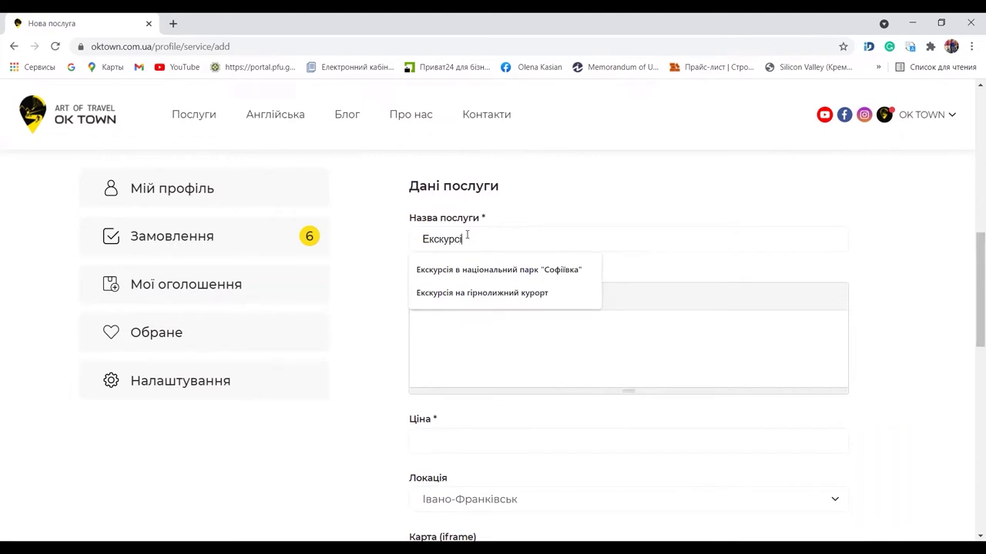
type("ї для діт")
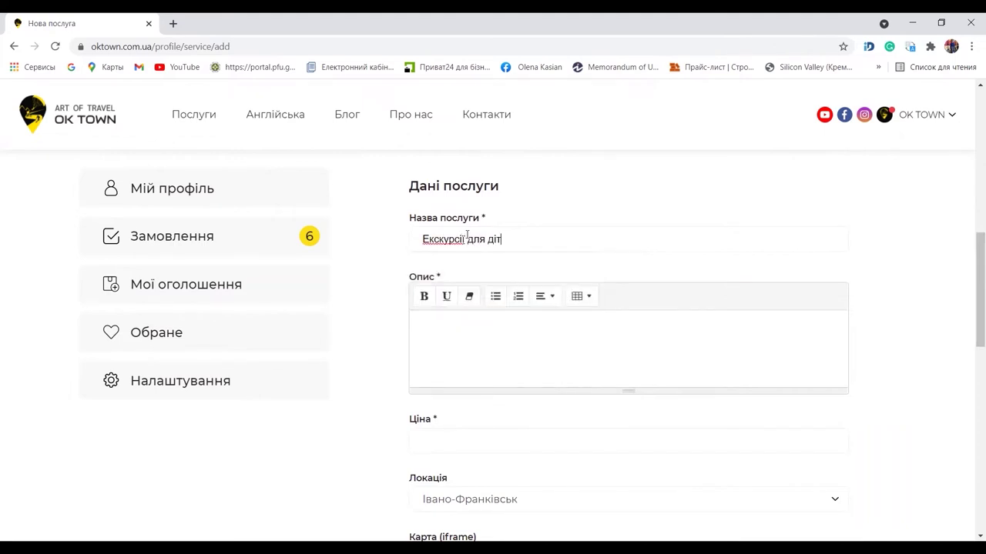
type("ей до 6 років")
left_click(464, 240)
type("по музею")
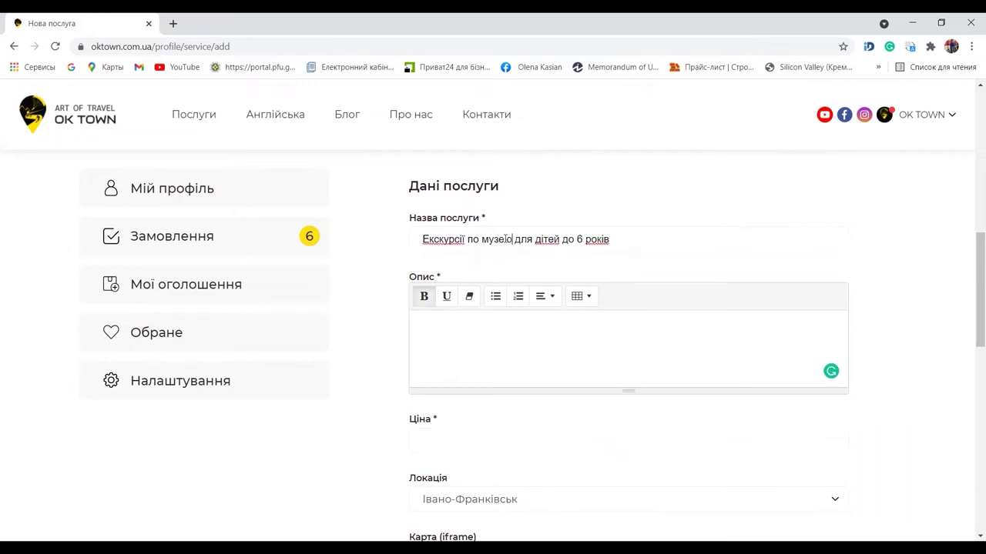
Enter the service description "Ця екскурсія призначена для дітей до 6 років, де розповідаєть історія кожної картини, історія про автора. Розглядаються цікаві сюжети. Також є мастерклас для дітей....."
left_click(486, 352)
type("Щ")
key("BackSpace")
type("Ця")
type("  екс")
type("курс")
type("ако")
type("ж")
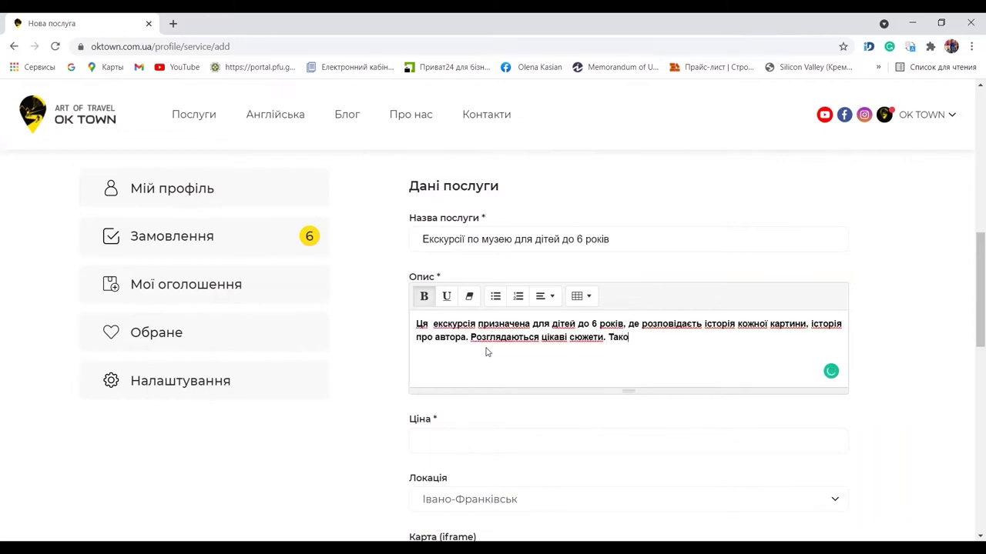
type(" є мастерклас для діте")
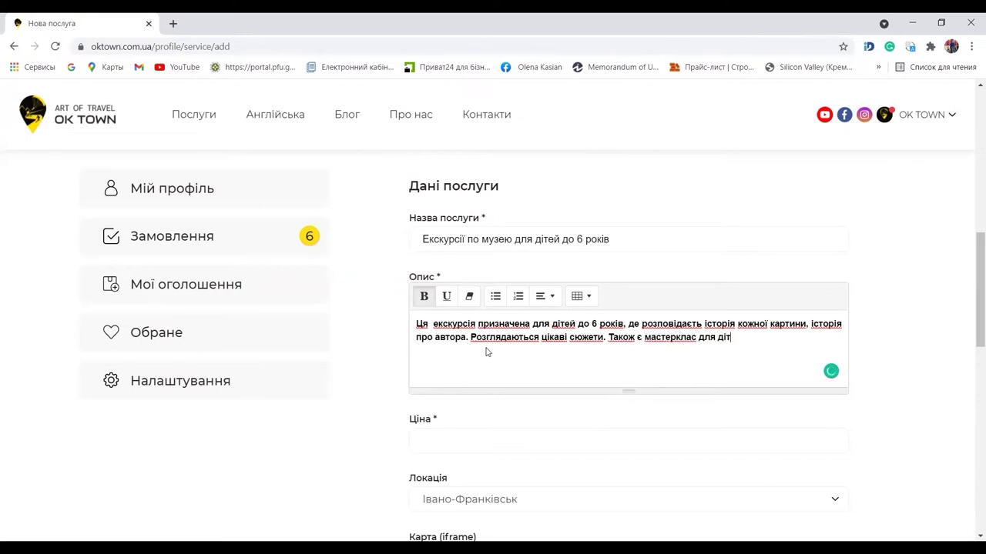
type("й....")
Set the service's price (Ціна) to 130
scroll(576, 368, "down", 1)
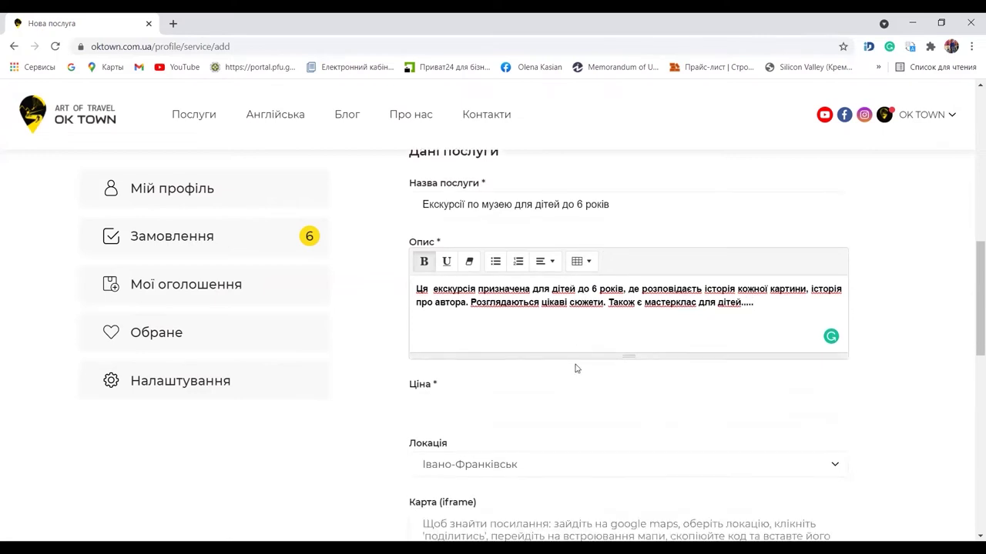
left_click(477, 371)
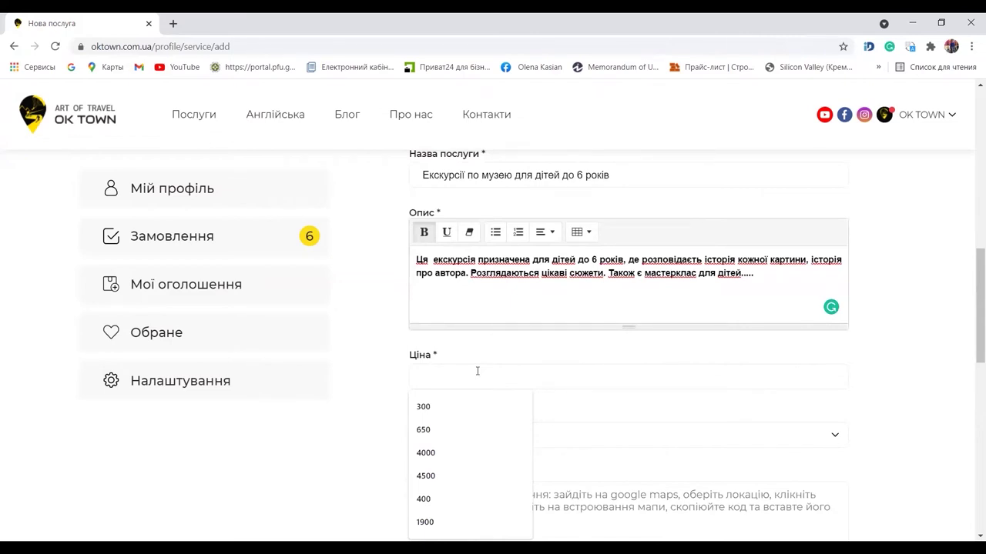
type("70")
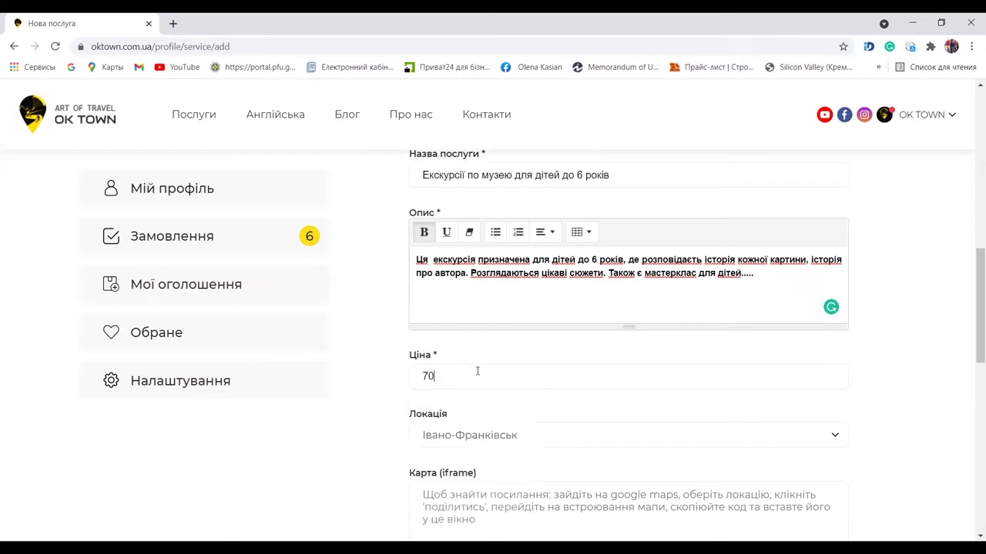
key("BackSpace")
key("BackSpace")
type("130")
Select Івано-Франківськ as the service's location
scroll(497, 408, "down", 2)
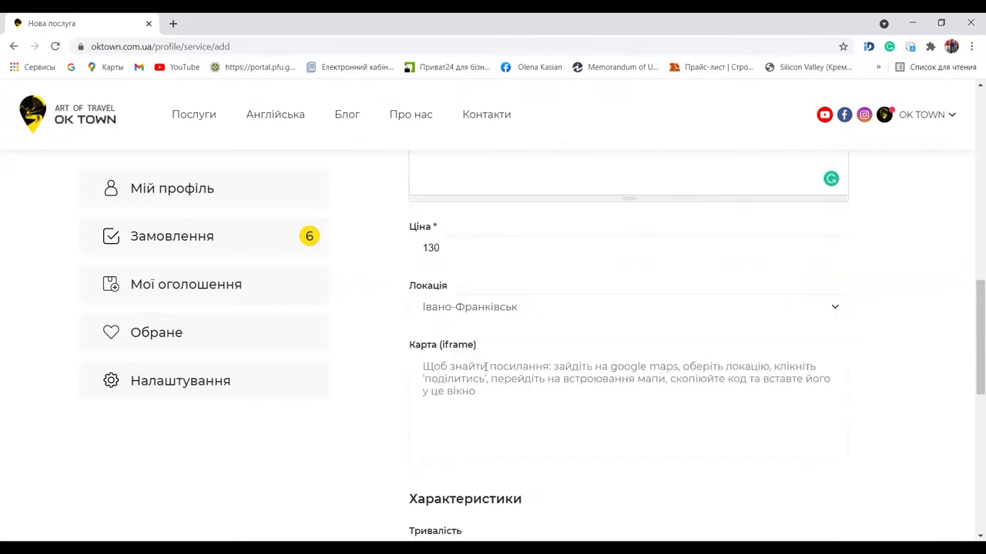
left_click(506, 309)
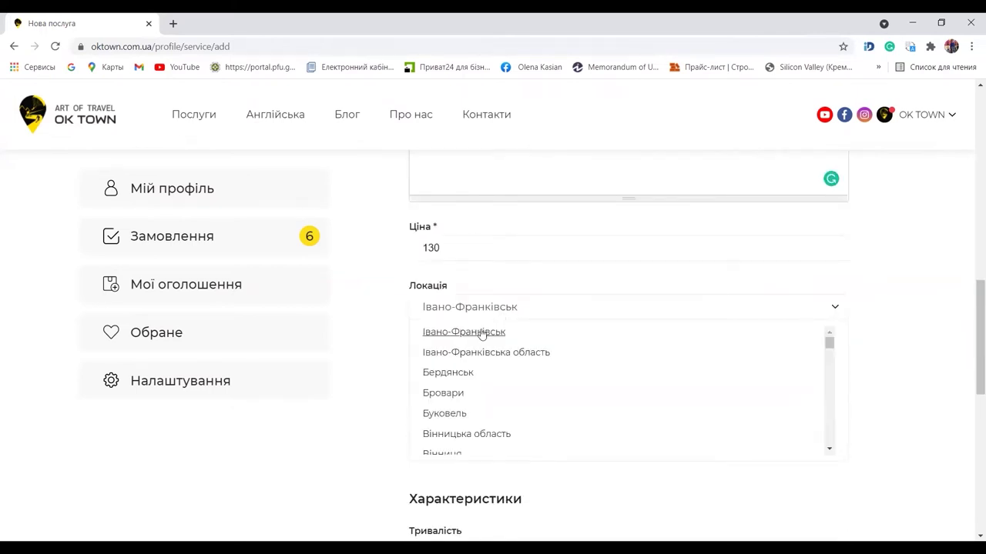
left_click(483, 337)
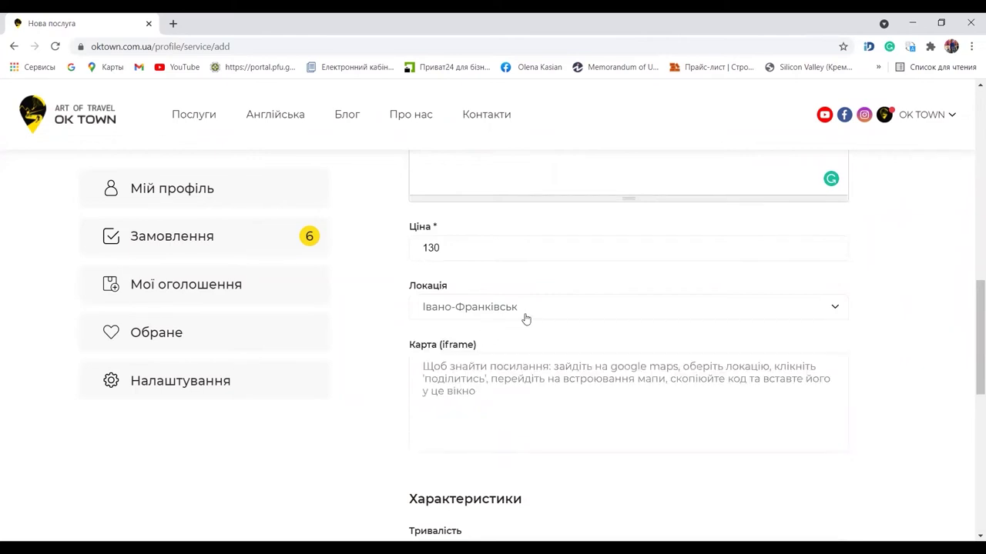
Open Google Maps in a new browser tab and search for "музей івано-франківськ"
left_click(469, 382)
left_click_drag(408, 344, 513, 348)
left_click(423, 366)
left_click(174, 23)
left_click(245, 45)
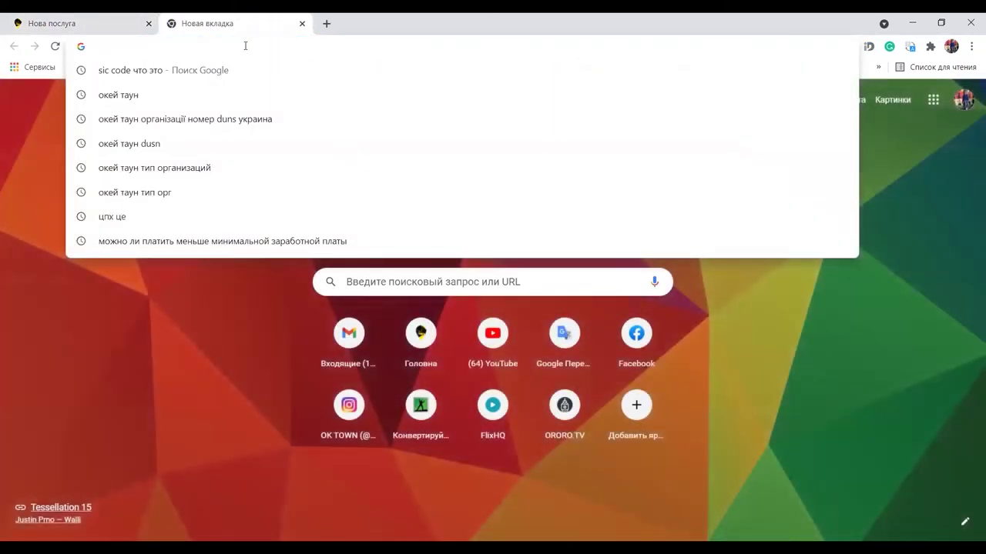
left_click(63, 82)
left_click(104, 67)
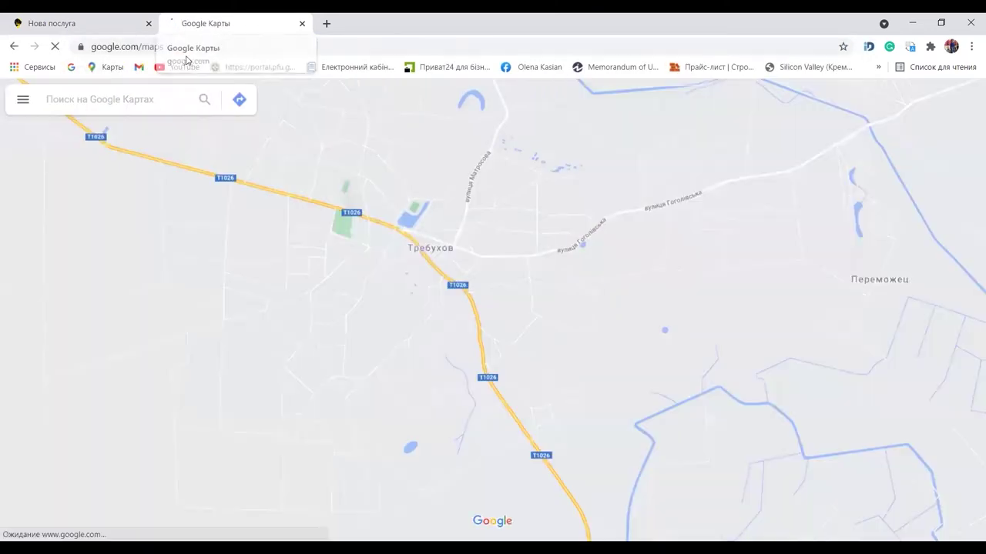
type("мезей івано")
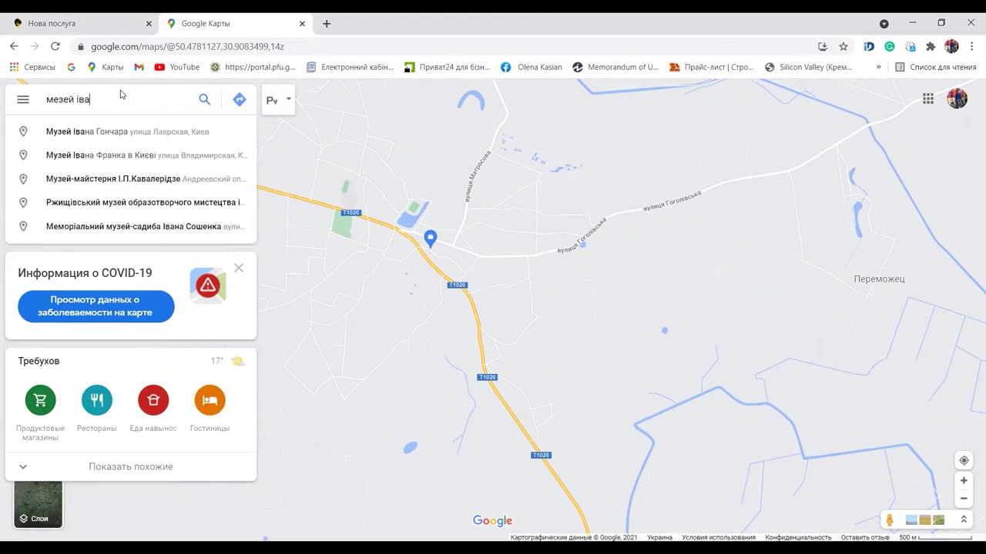
key("Down")
key("Return")
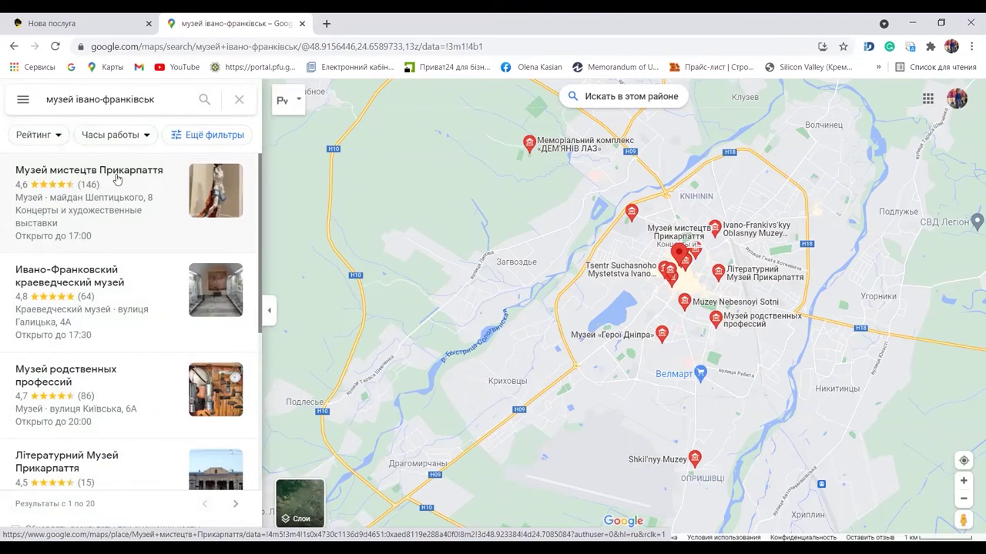
Open the place Музей мистецтв Прикарпаття and copy the HTML code for embedding its map
left_click(117, 179)
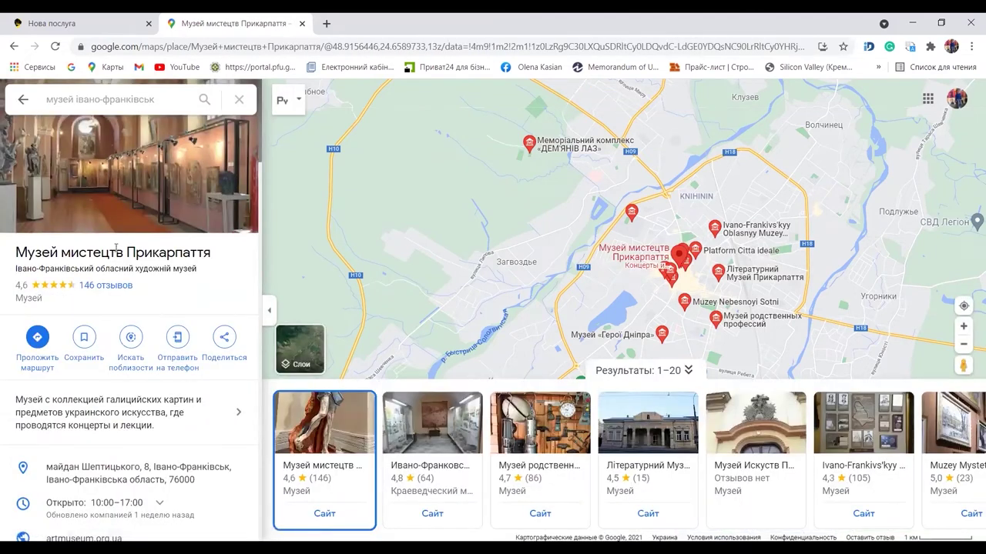
left_click(220, 340)
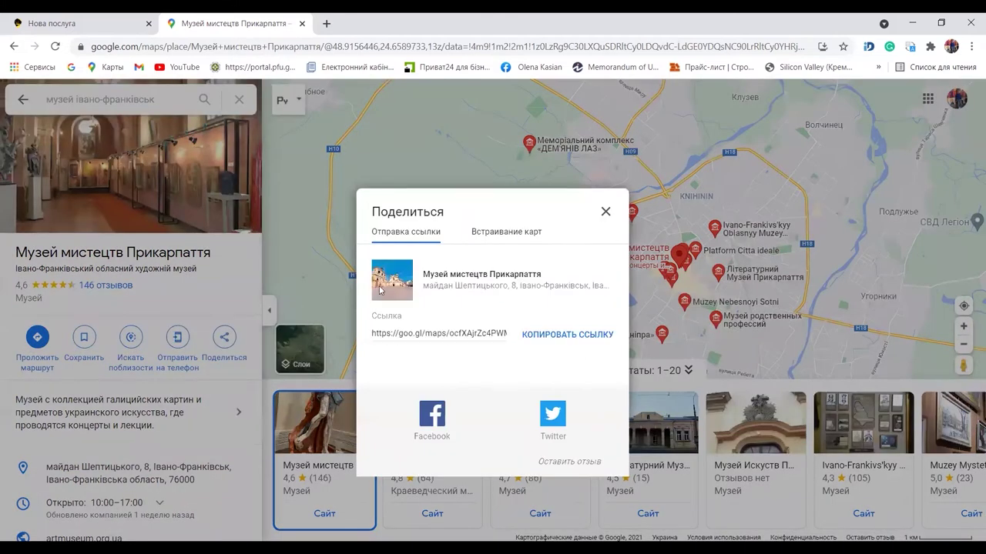
left_click(483, 237)
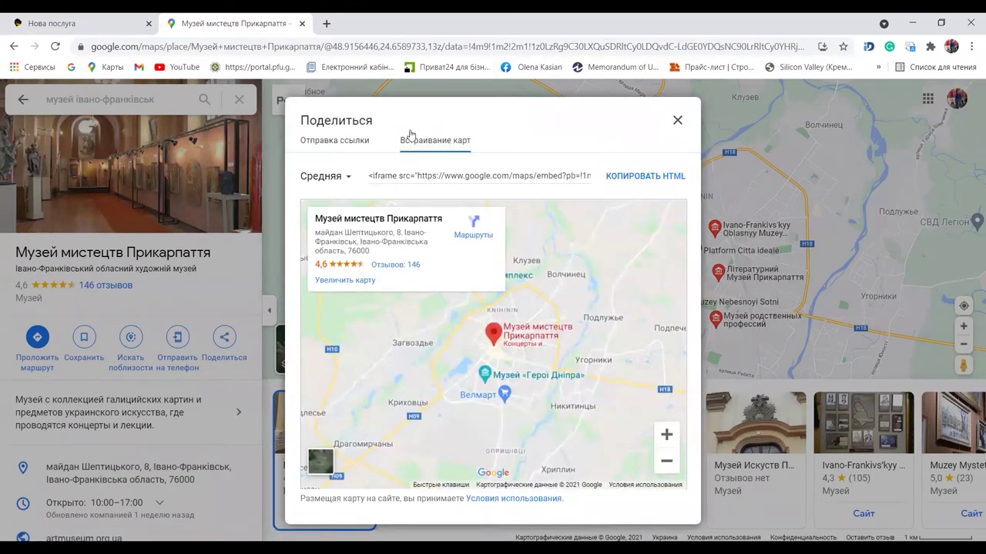
left_click(636, 179)
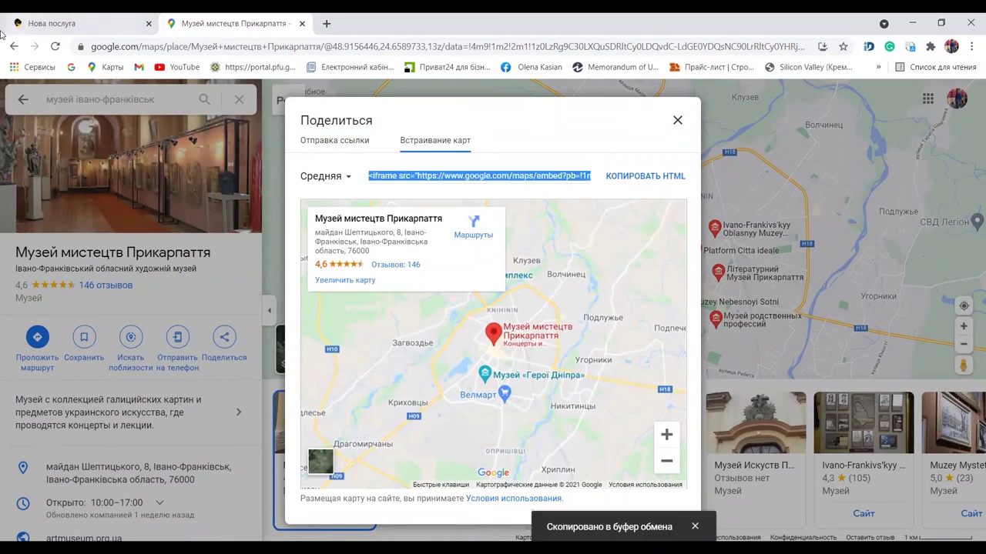
Return to the OK TOWN service form and paste the copied map code into Карта (iframe)
left_click(84, 31)
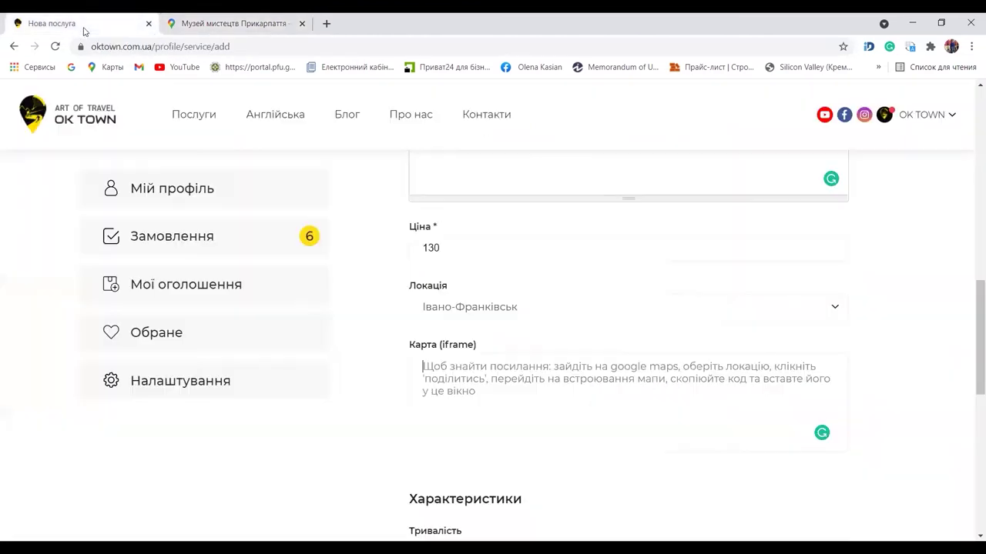
left_click(472, 380)
key("ctrl+v")
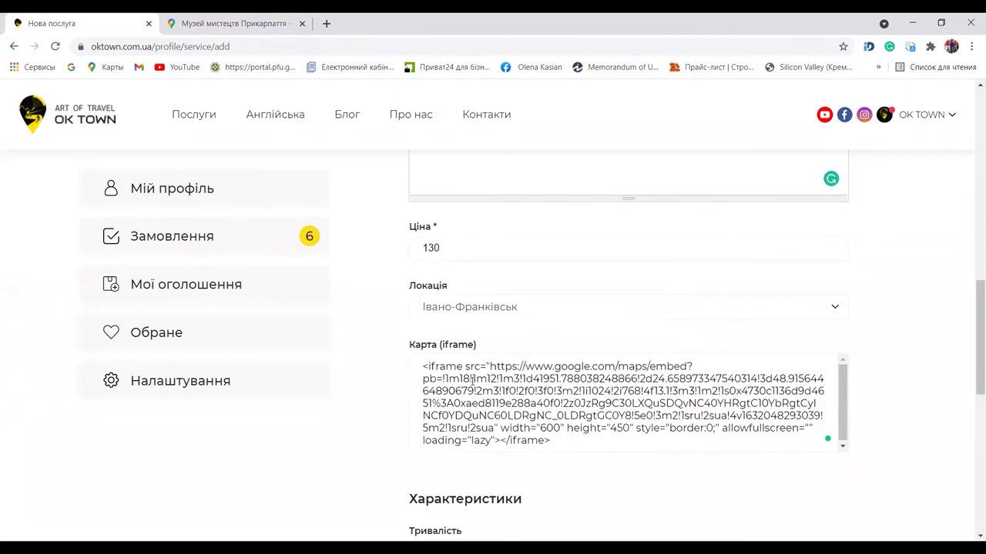
Set the service's duration (Тривалість) to "на 2-4 години"
scroll(472, 381, "down", 3)
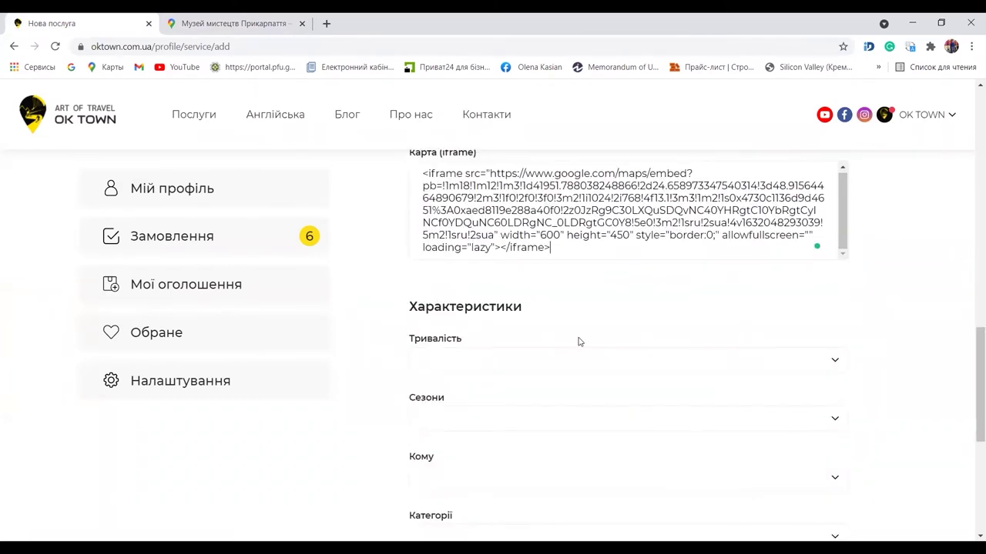
left_click(563, 357)
scroll(539, 359, "down", 1)
left_click(483, 303)
left_click(484, 303)
left_click(450, 335)
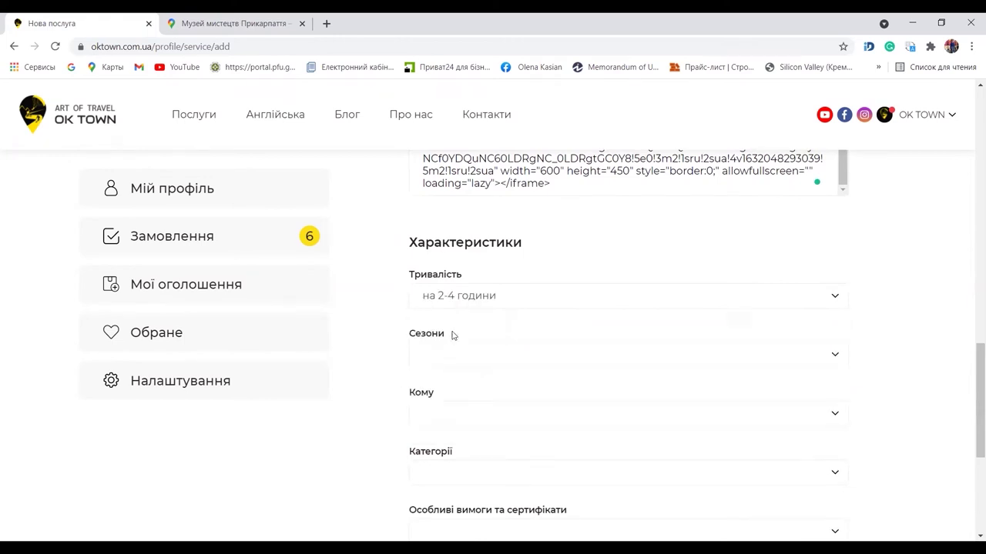
Set the service's seasons (Сезони) to "всі сезони" and its audience (Кому) to "сімейні"
scroll(475, 353, "down", 1)
scroll(475, 353, "down", 1)
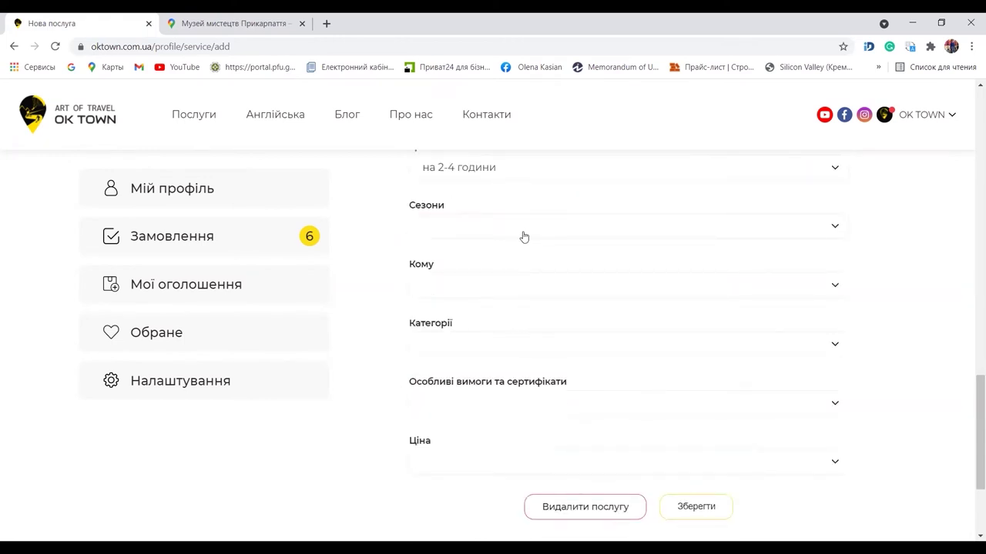
left_click(450, 235)
left_click(443, 262)
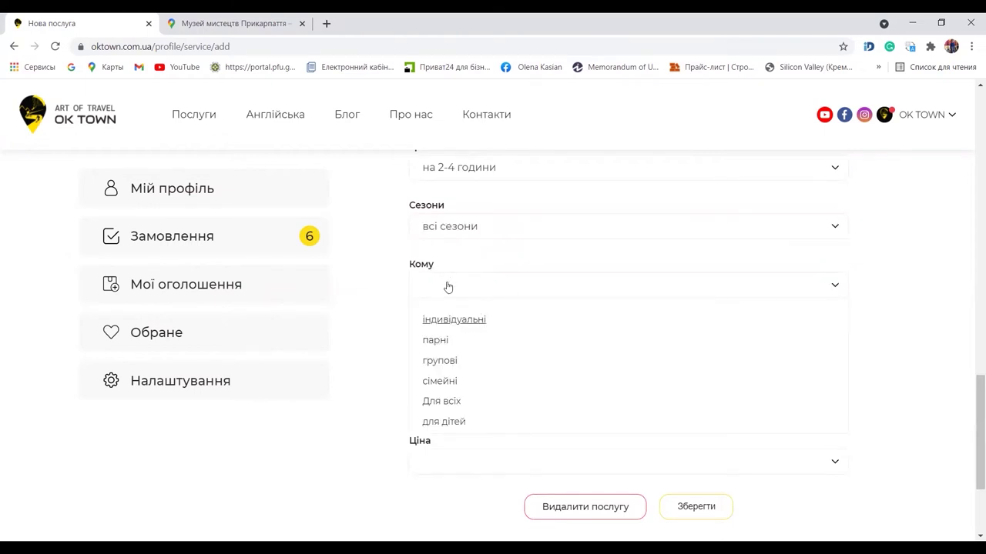
left_click(425, 383)
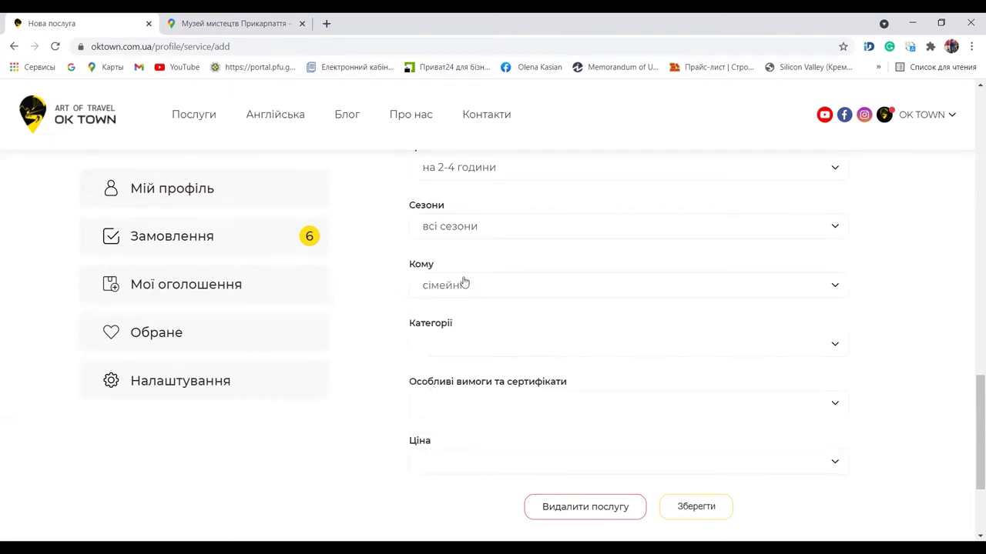
Set Категорії to "екскурсії" and Особливі вимоги та сертифікати to "з маленькими дітьми"
left_click(492, 349)
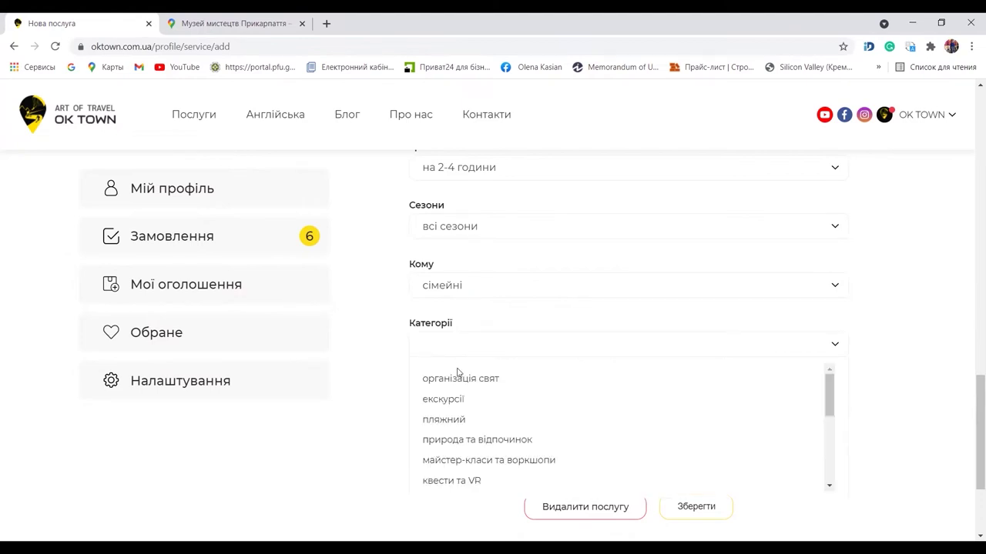
left_click(448, 400)
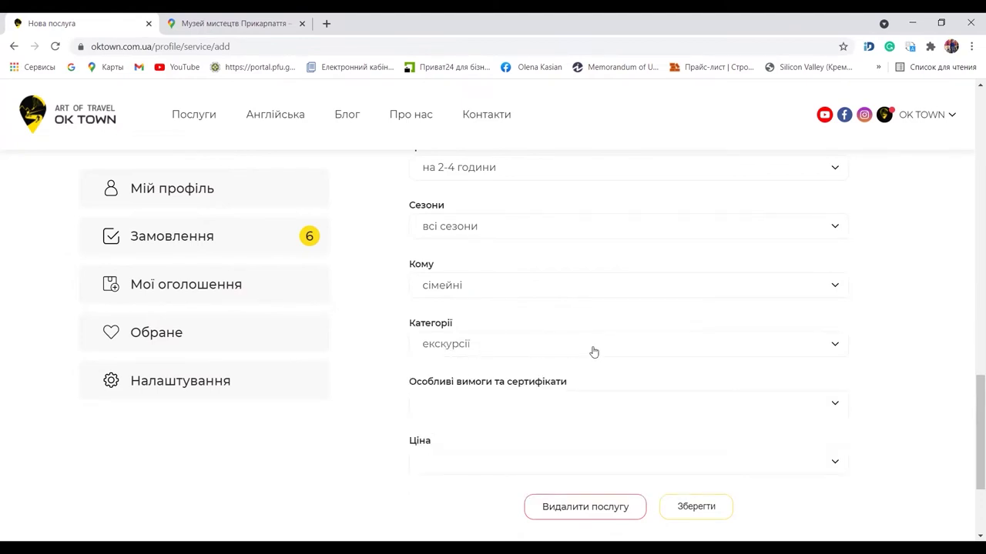
left_click(472, 349)
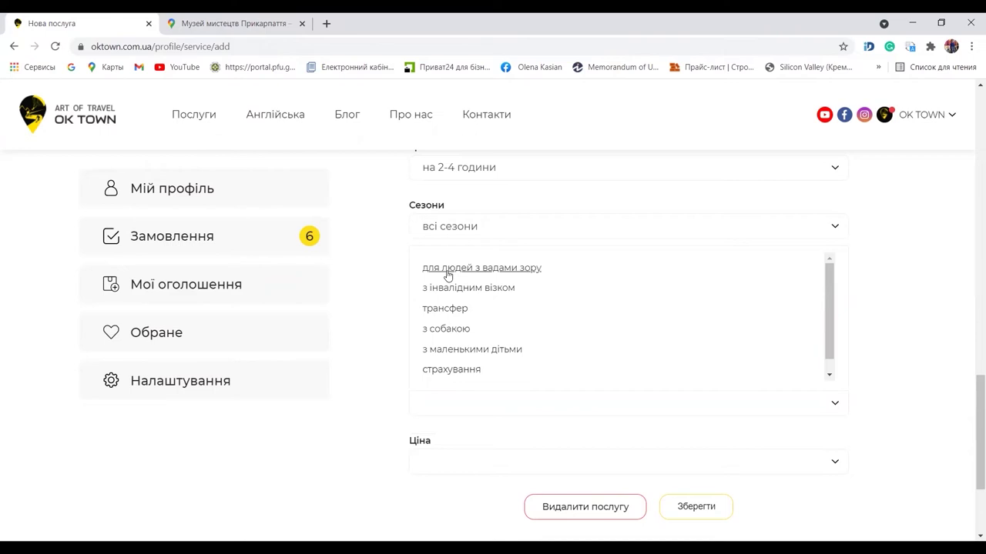
scroll(493, 331, "down", 1)
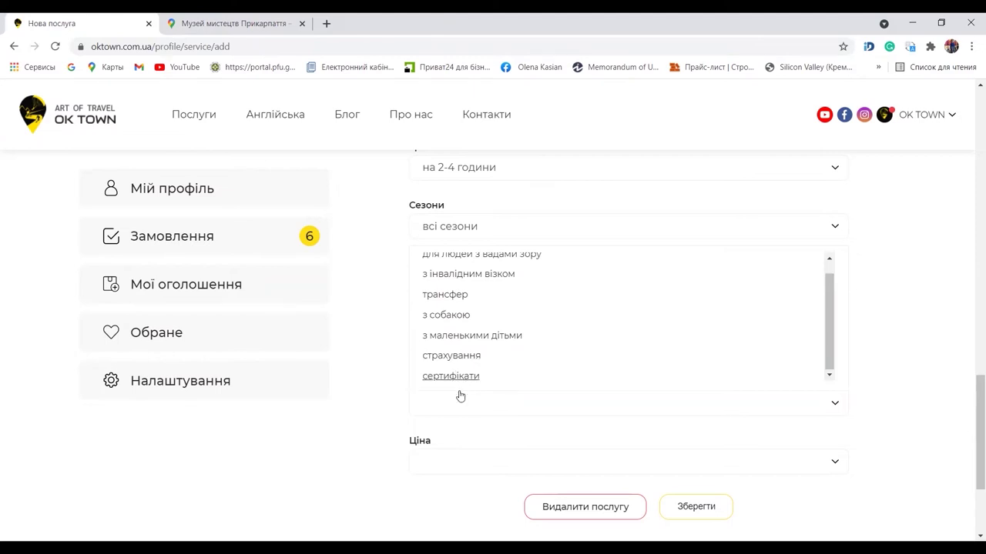
left_click(458, 339)
Set the service's price range (Ціна) to "100-500" and save the new service
scroll(482, 369, "down", 1)
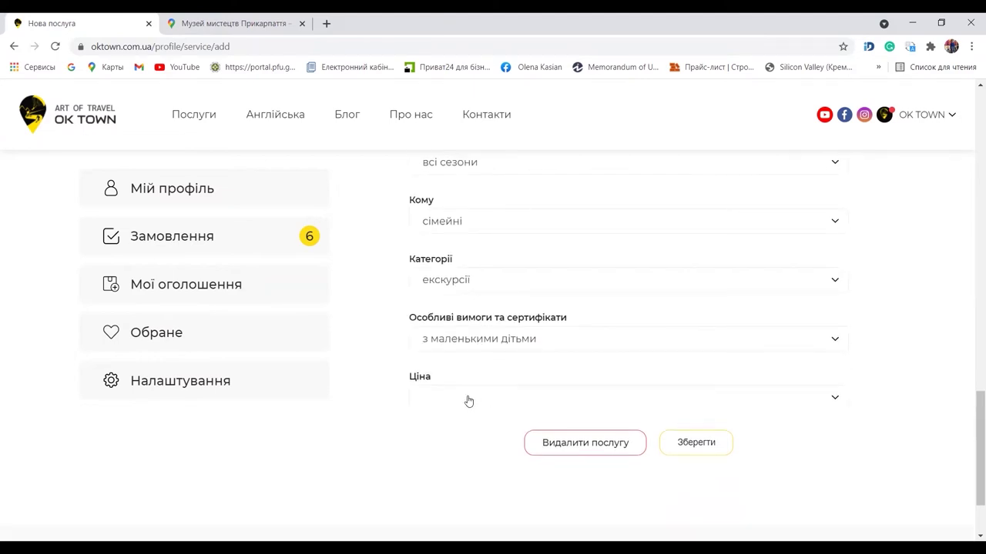
left_click(468, 399)
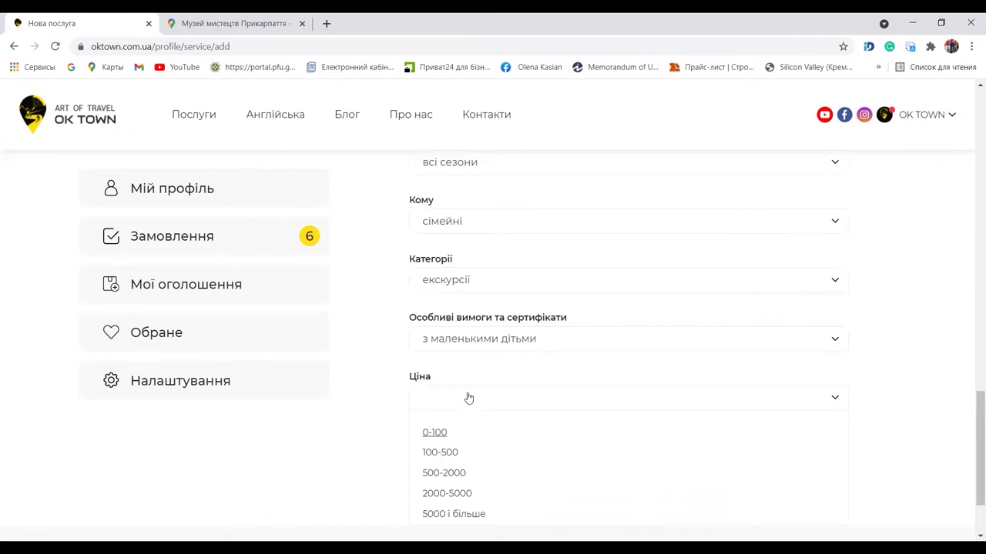
left_click(453, 455)
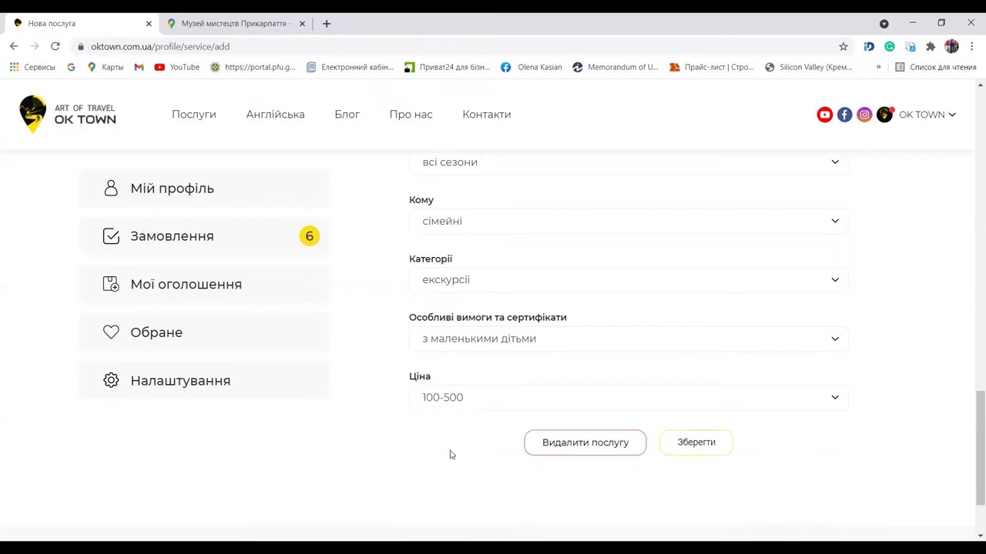
left_click(694, 451)
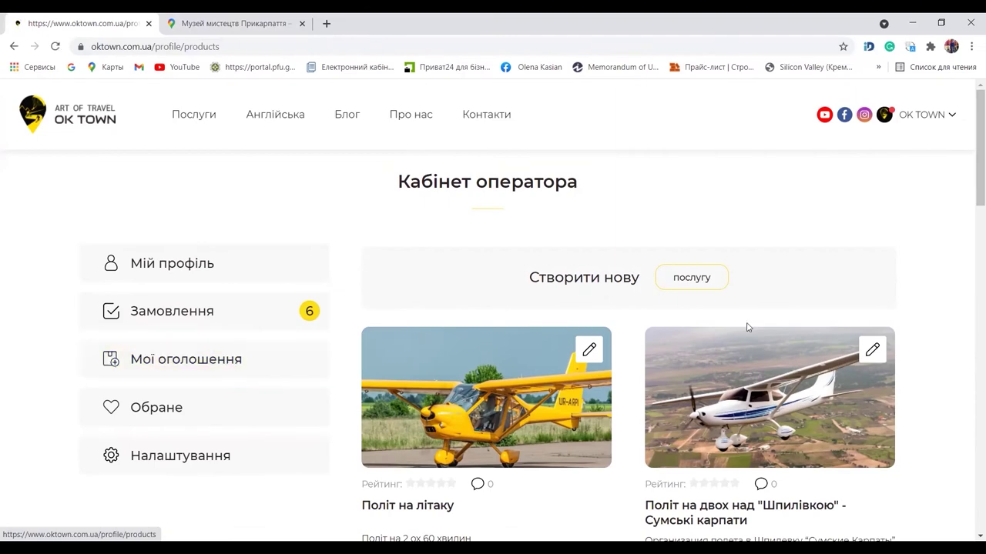
Look through the operator's own listings and open the Обране section of the account
scroll(746, 325, "down", 7)
scroll(662, 330, "down", 9)
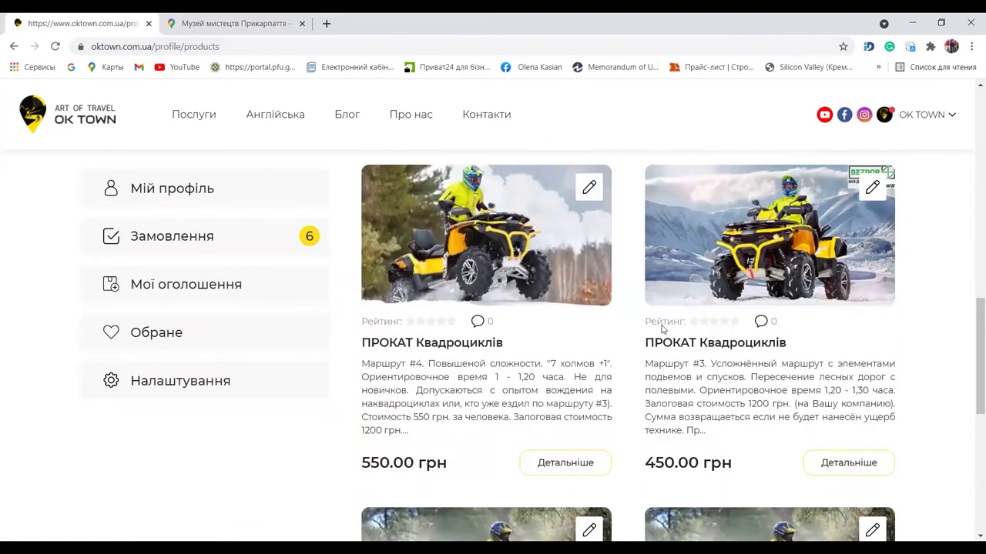
scroll(662, 325, "up", 7)
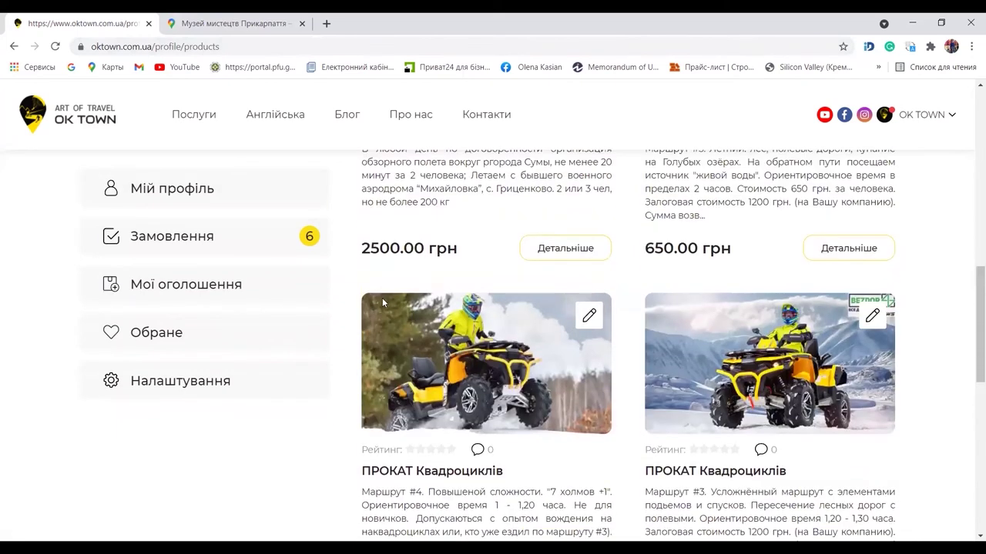
left_click(219, 334)
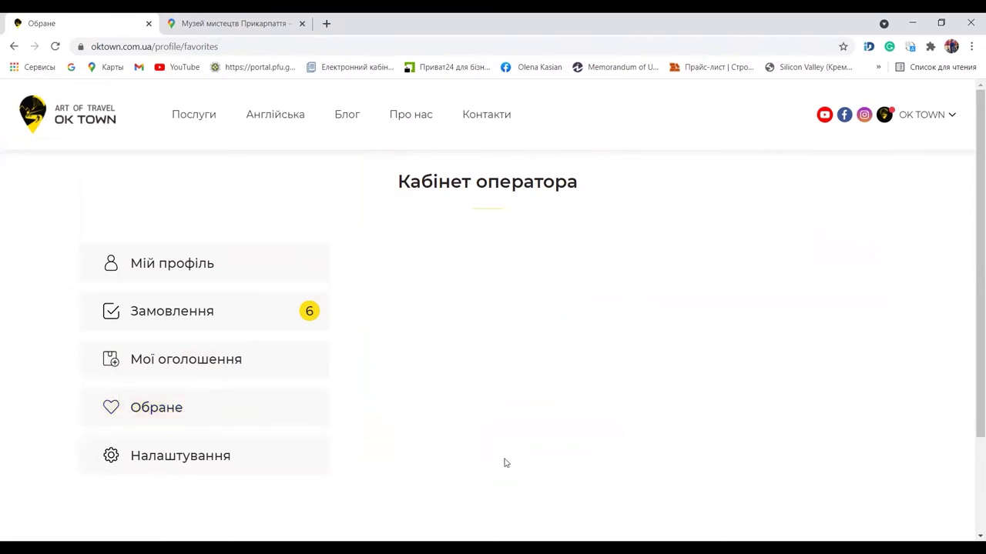
Close the museum map page and add the tour "ВІТАЄМО В ЗАКАРПАТТІ" from the services catalogue to the favourites
left_click(302, 23)
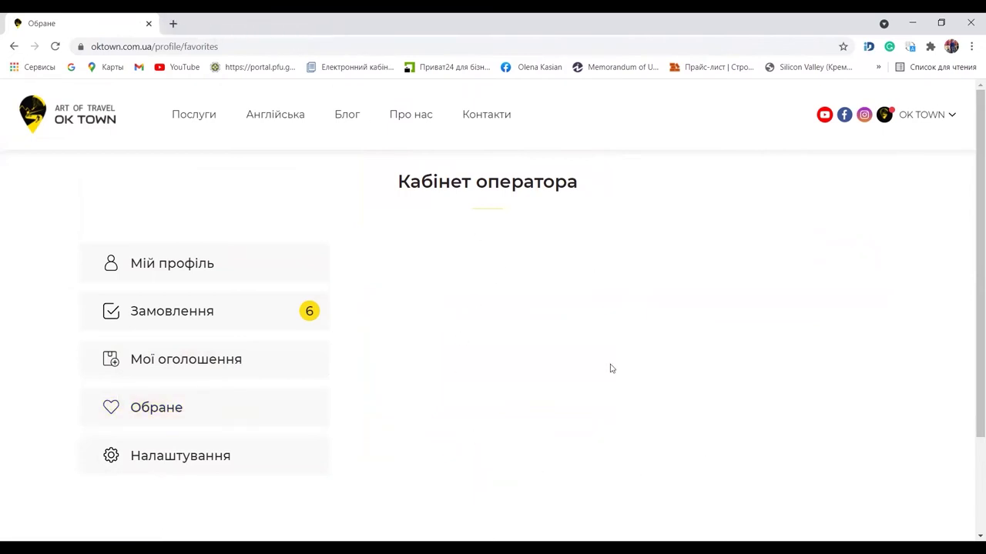
left_click(193, 117)
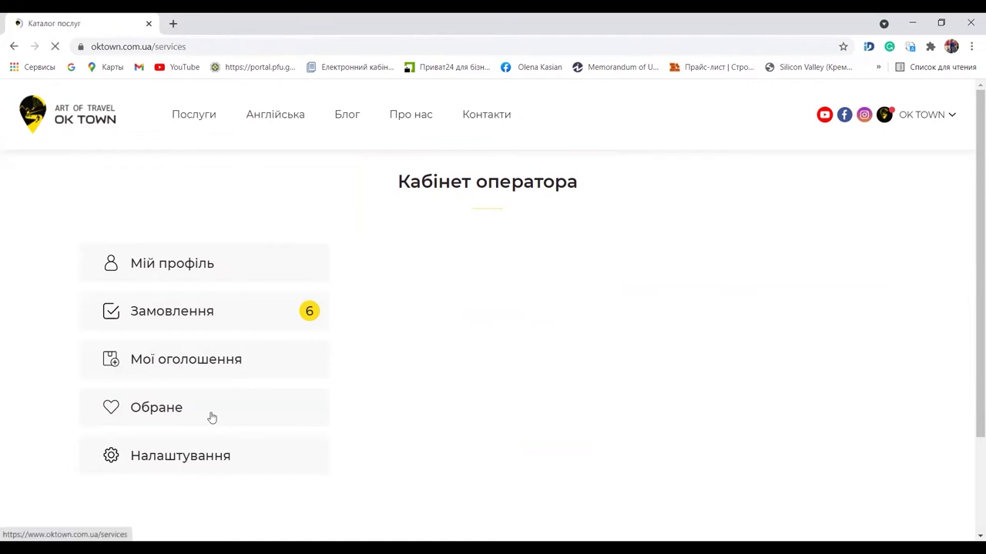
scroll(136, 447, "down", 1)
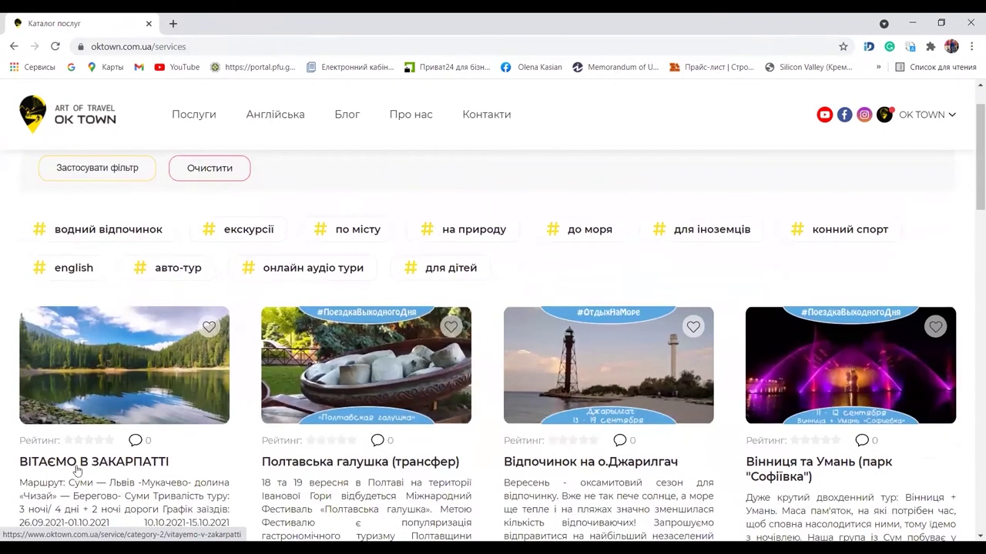
left_click(208, 330)
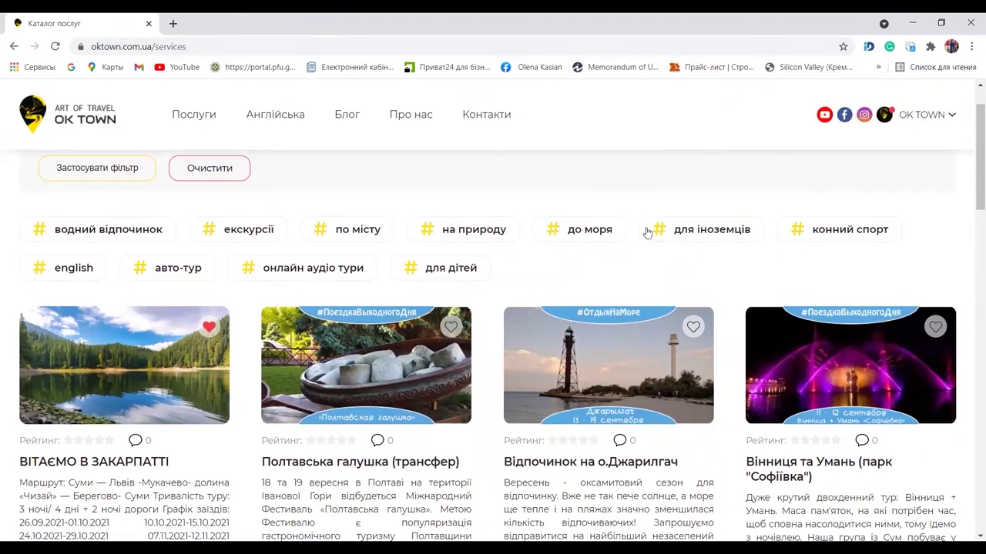
Return to the operator account's favourites and view the detail page of the saved tour "ВІТАЄМО В ЗАКАРПАТТІ"
left_click_drag(923, 121, 917, 121)
left_click(918, 117)
mouse_move(935, 117)
left_click(900, 148)
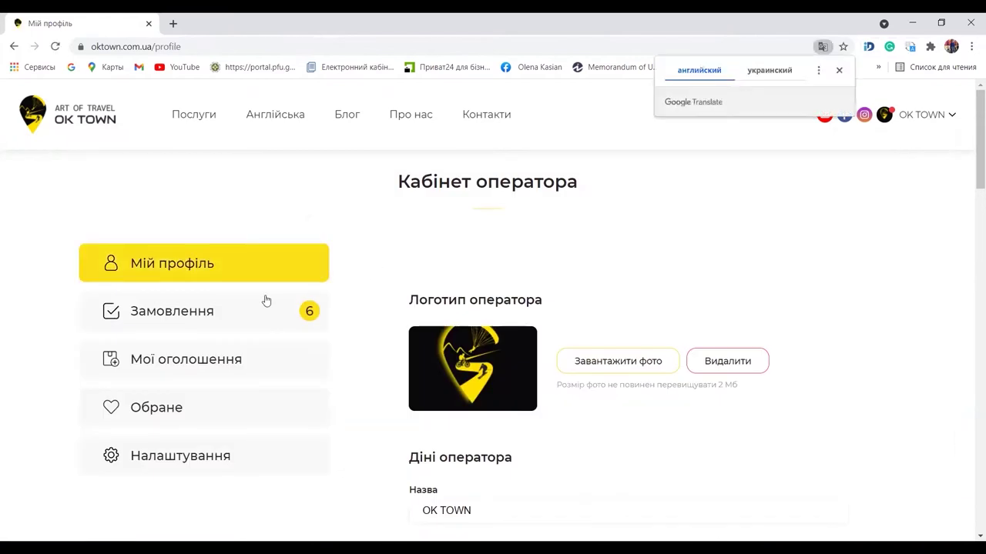
left_click(221, 405)
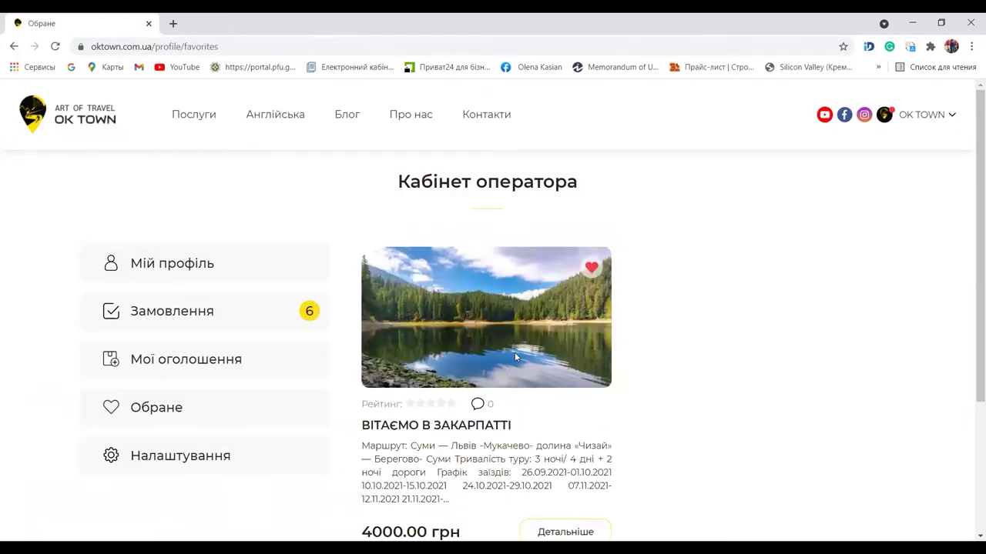
scroll(515, 352, "down", 1)
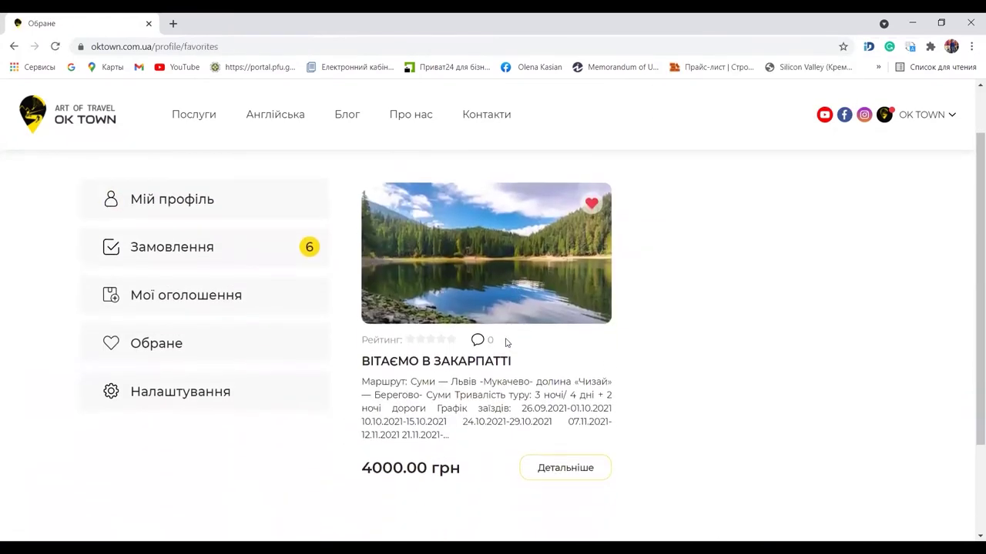
left_click(567, 470)
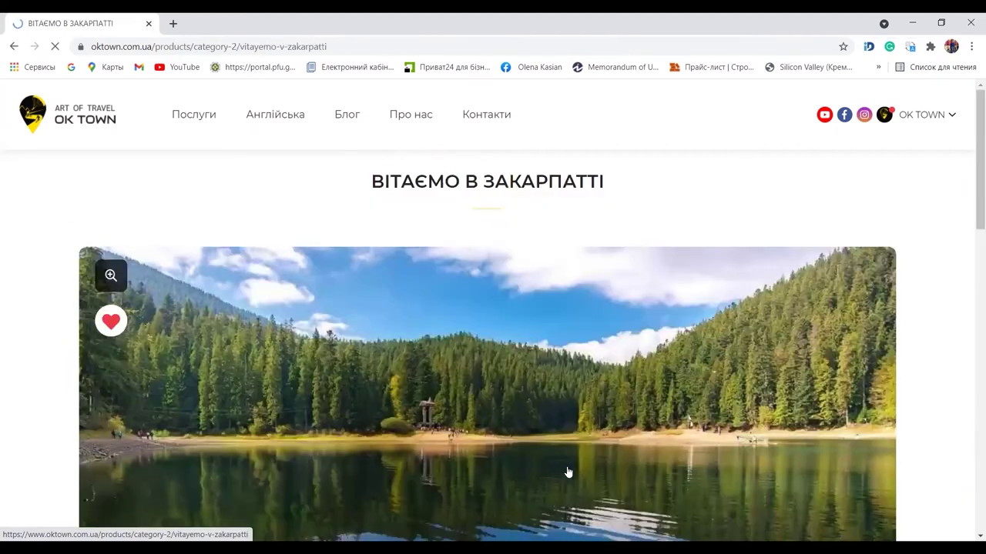
scroll(469, 414, "down", 1)
Order the "Політ на літаку" service for 1 person and look over the resulting order page
scroll(468, 414, "down", 3)
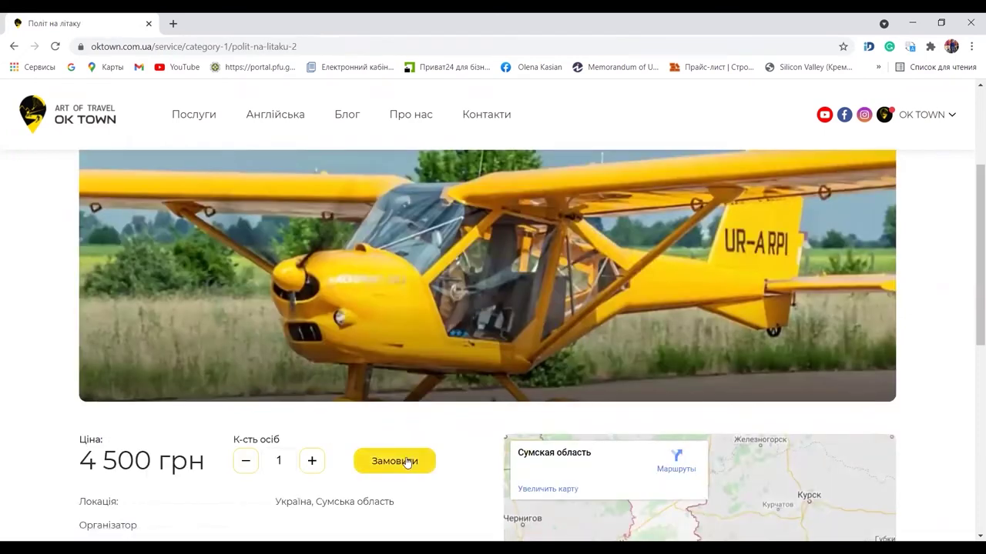
left_click(394, 462)
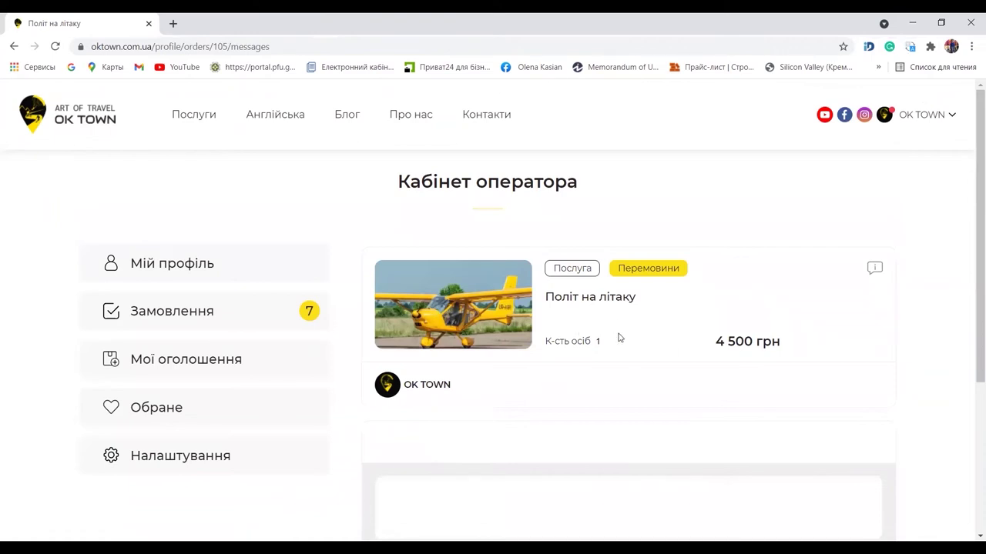
scroll(553, 343, "down", 3)
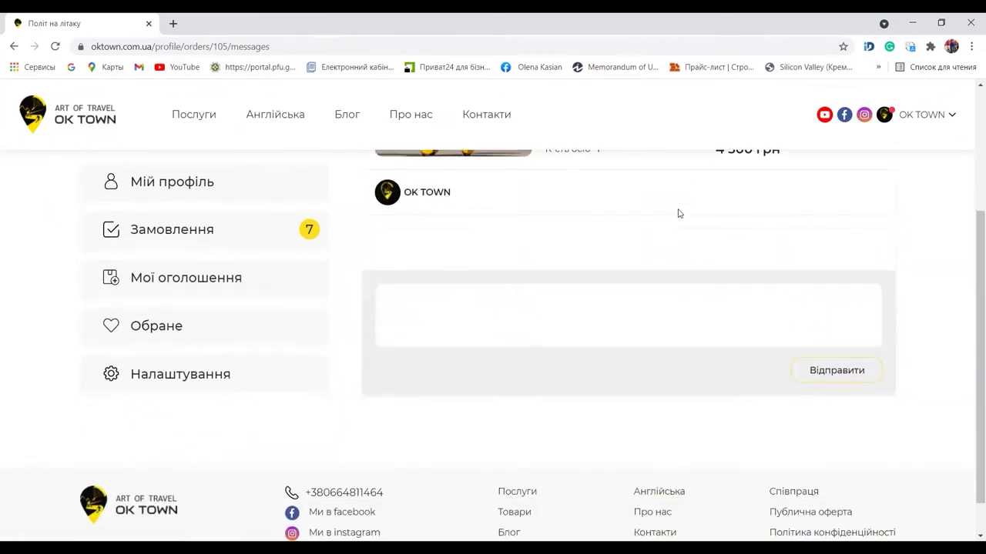
scroll(585, 324, "up", 3)
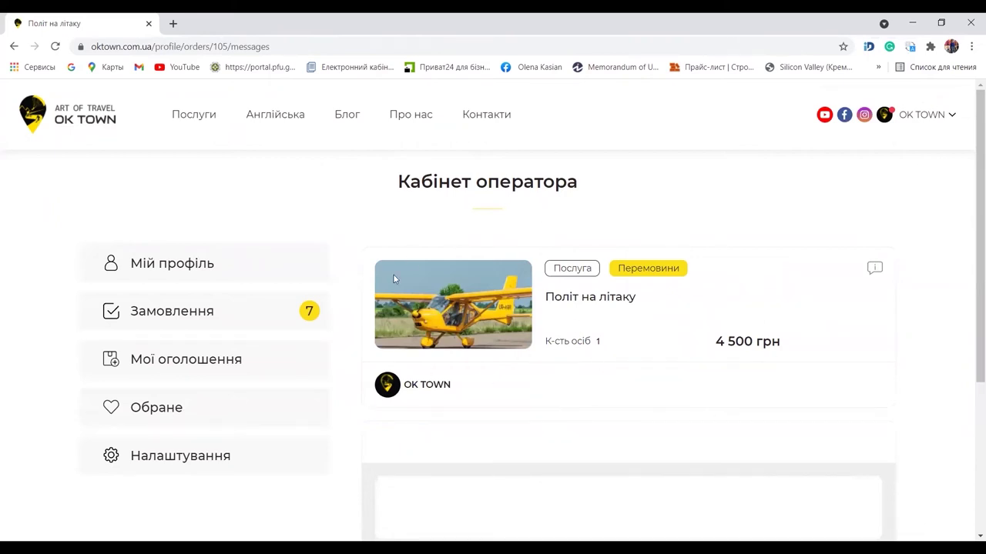
Send the message "Привіт, хочу замовити послугу." in the conversation of the "Політ на літаку" order
scroll(574, 424, "down", 1)
left_click(485, 419)
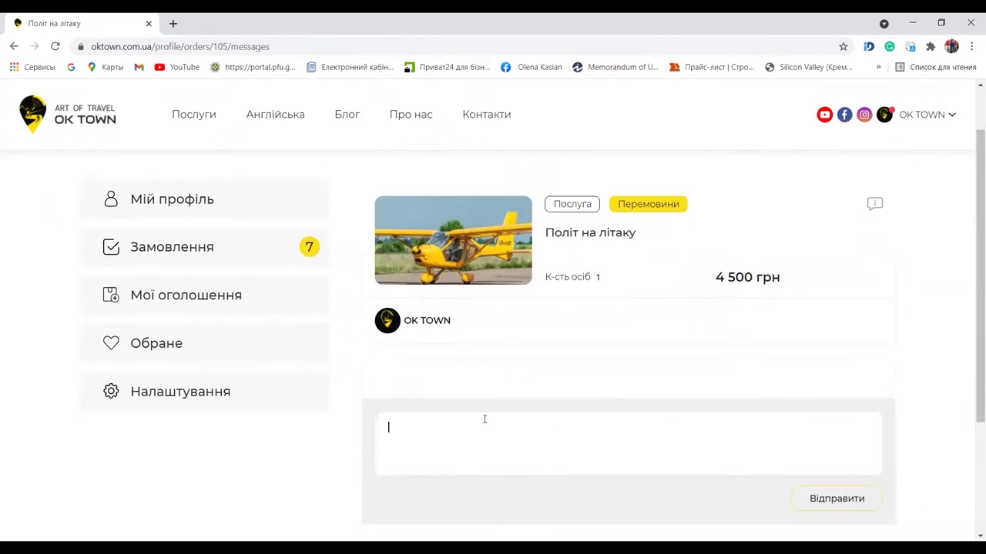
type("Привіт, хочу з")
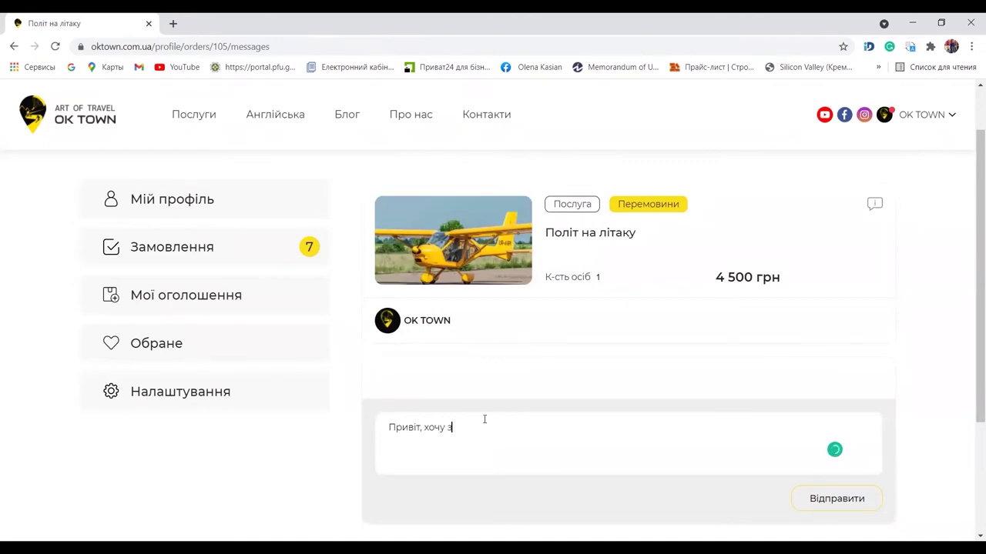
type("амовити послугу.")
left_click(861, 510)
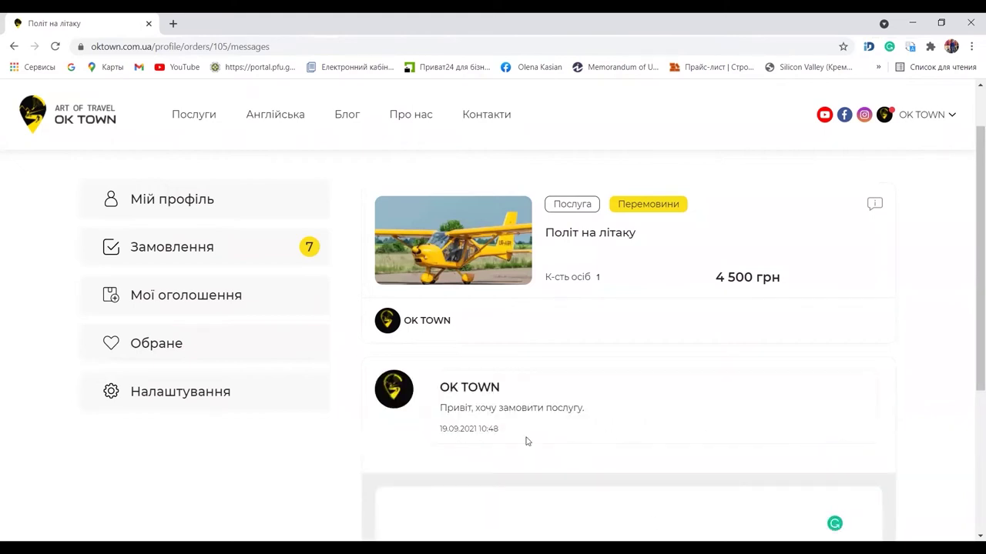
scroll(479, 422, "down", 2)
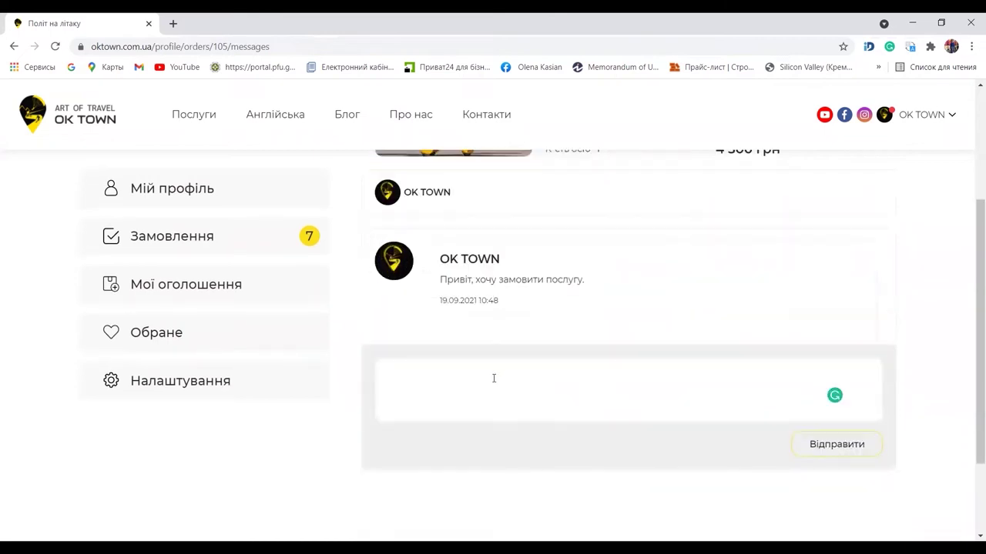
scroll(656, 320, "up", 2)
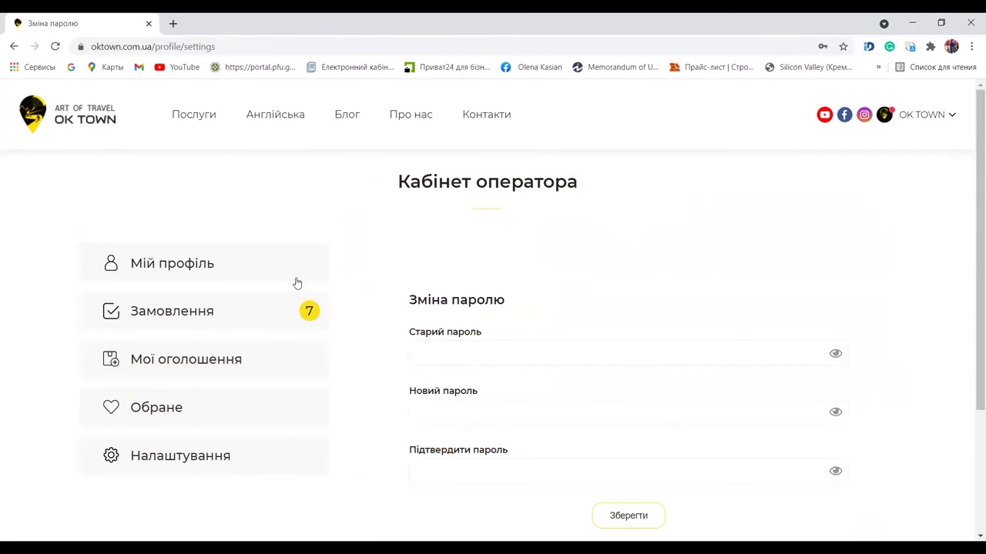
Fill the Старий пароль field of the password change form with a saved account password
scroll(407, 330, "down", 2)
scroll(439, 346, "up", 2)
left_click(453, 356)
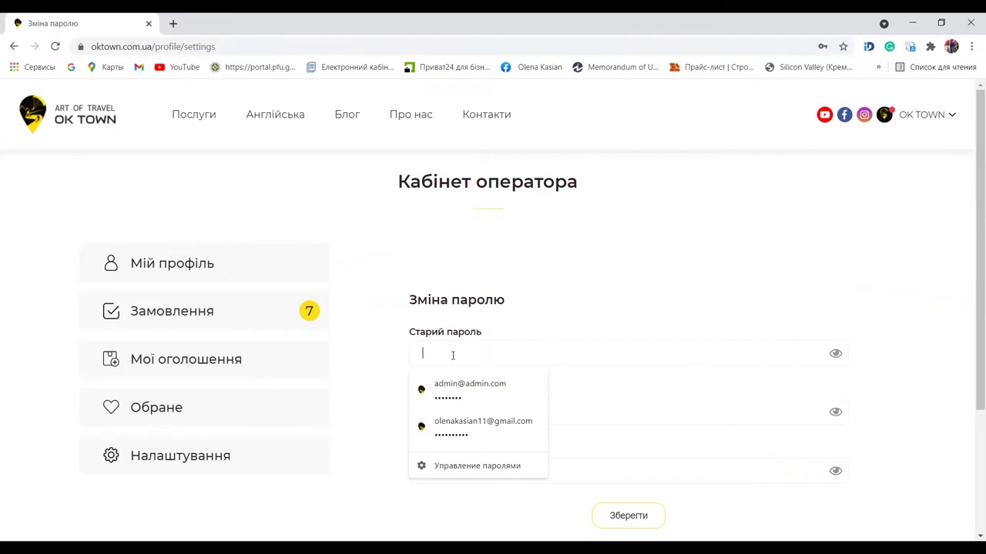
left_click(589, 335)
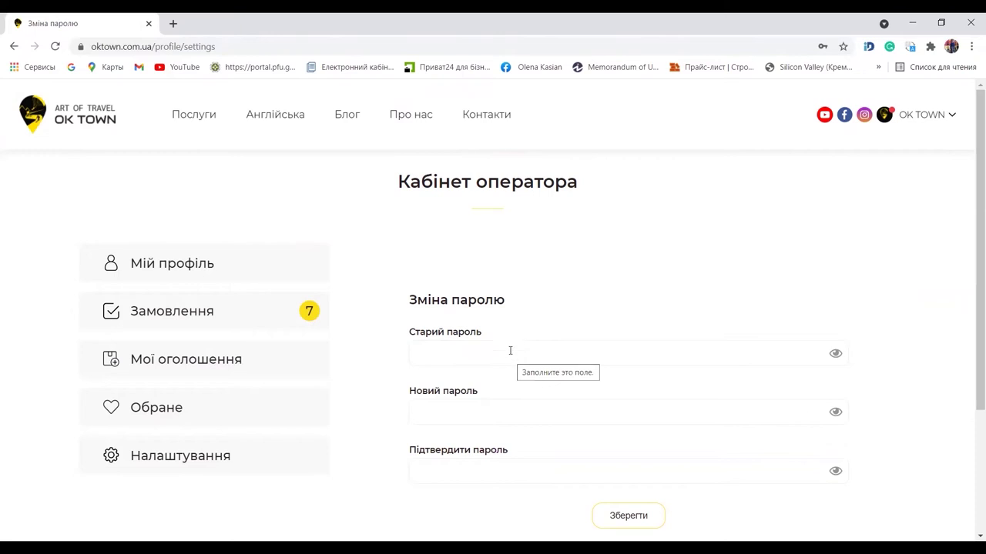
left_click(505, 342)
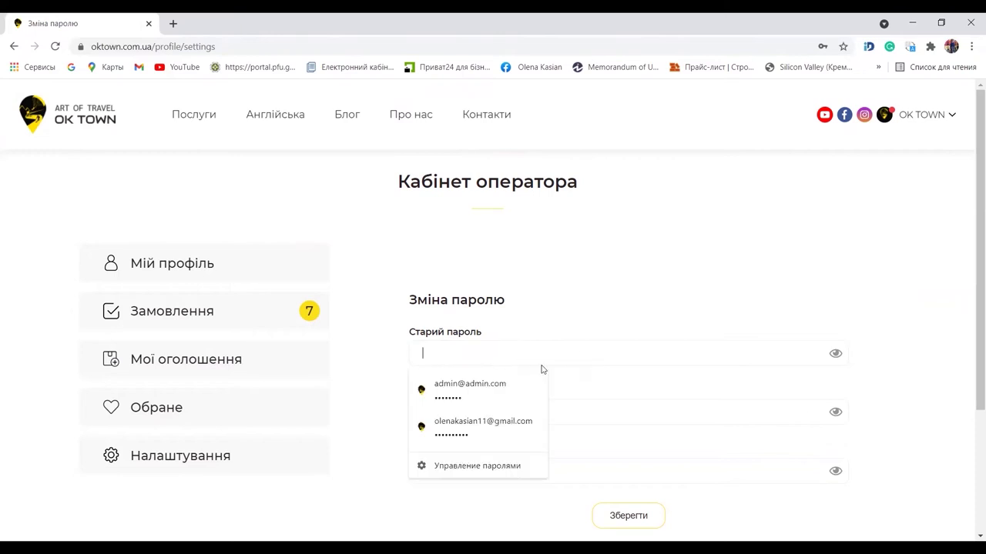
left_click(497, 391)
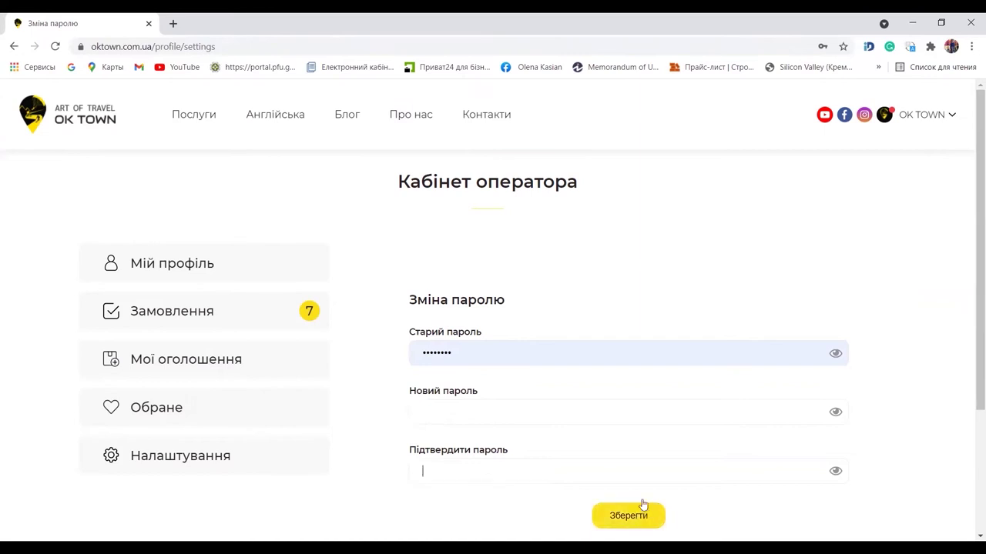
Clear the Старий пароль field and dismiss the saved-password suggestions
left_click(515, 359)
key("ctrl+a")
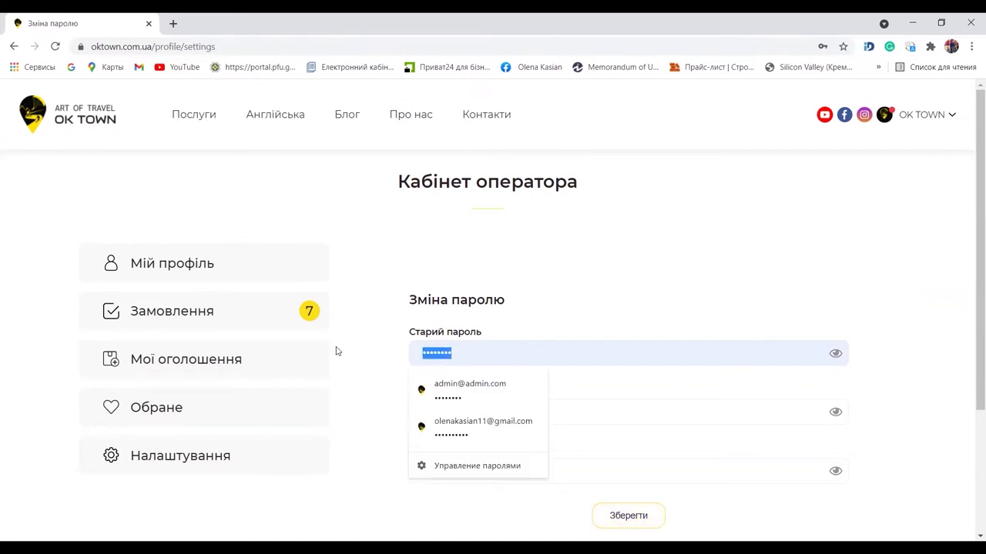
key("BackSpace")
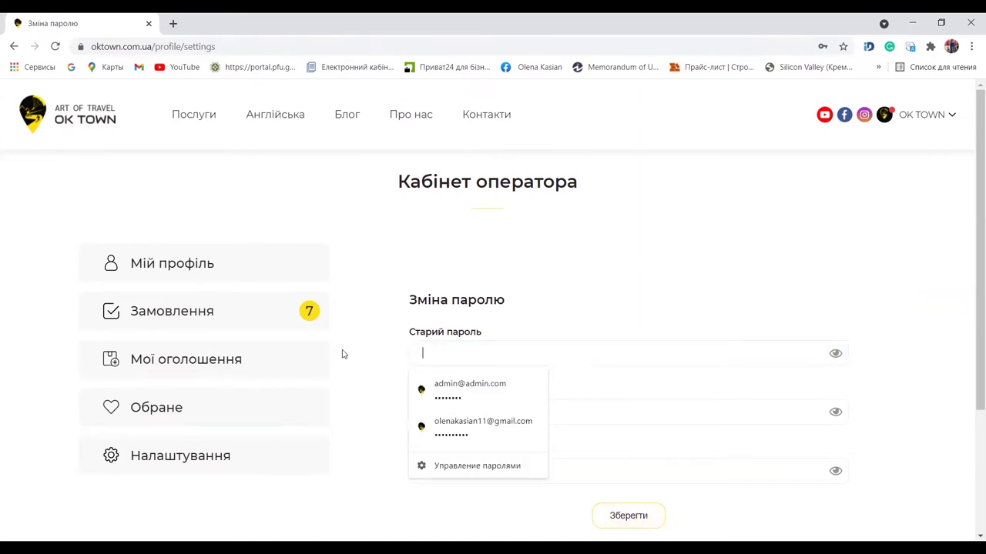
left_click(522, 273)
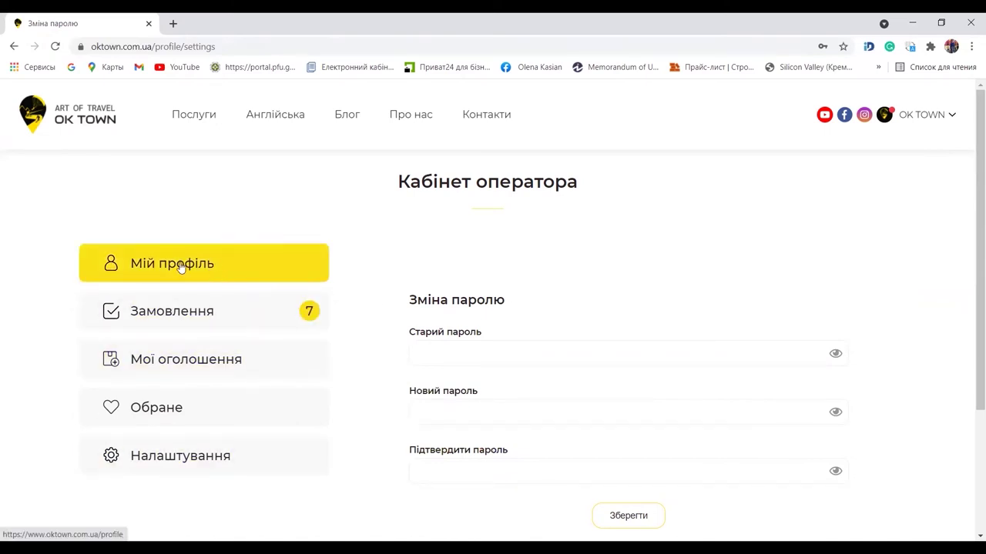
Go through the account's Замовлення, Мої оголошення, Обране and Налаштування sections and return to the orders list
left_click(161, 314)
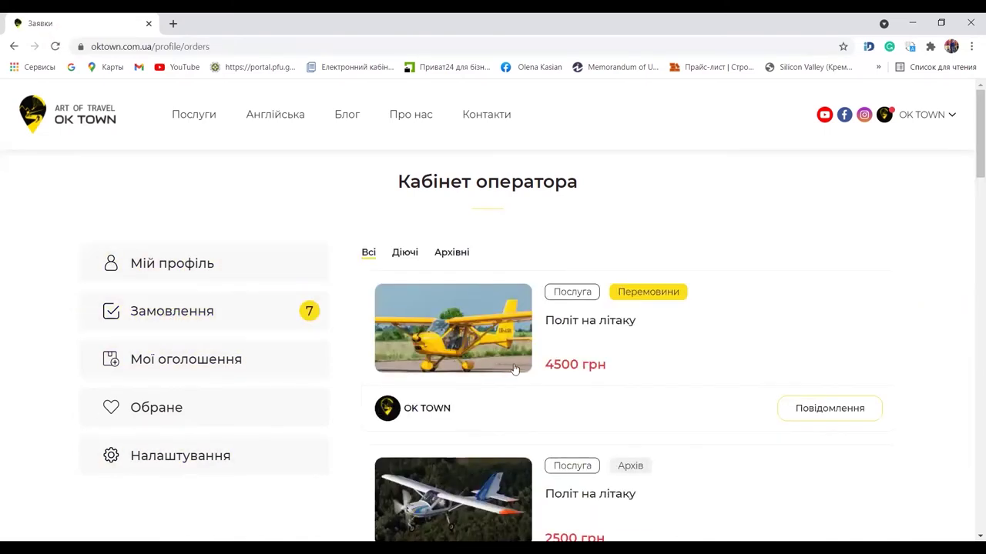
left_click(232, 360)
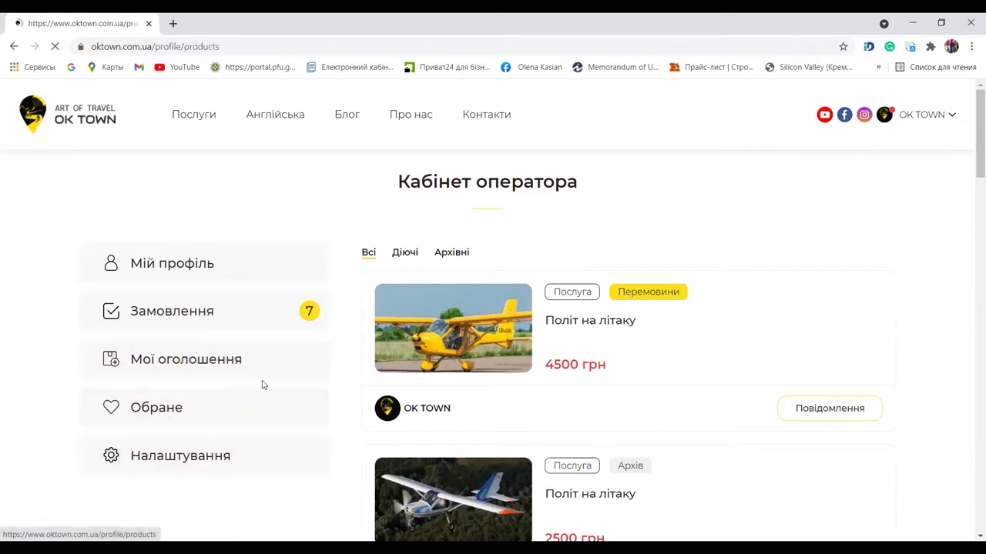
left_click(208, 424)
left_click(227, 462)
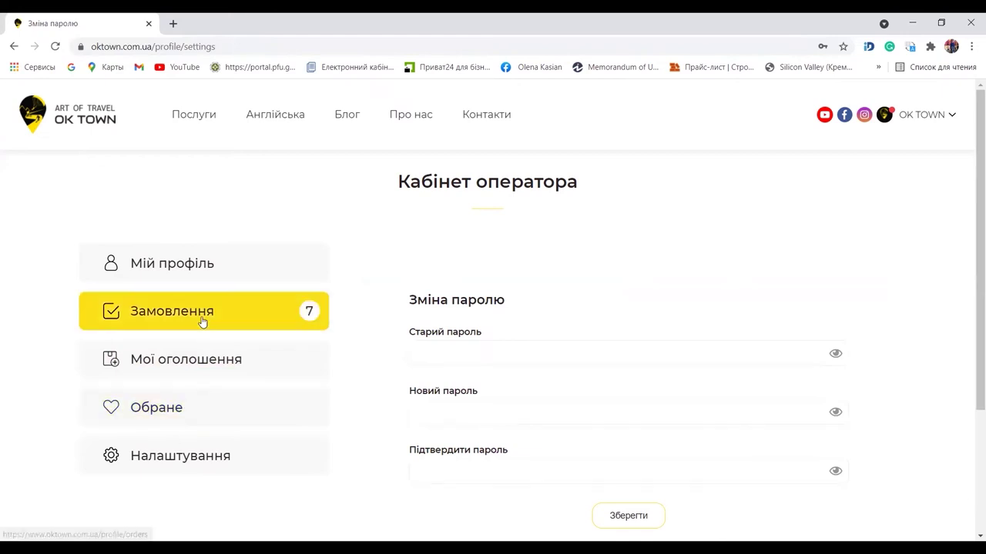
left_click(202, 322)
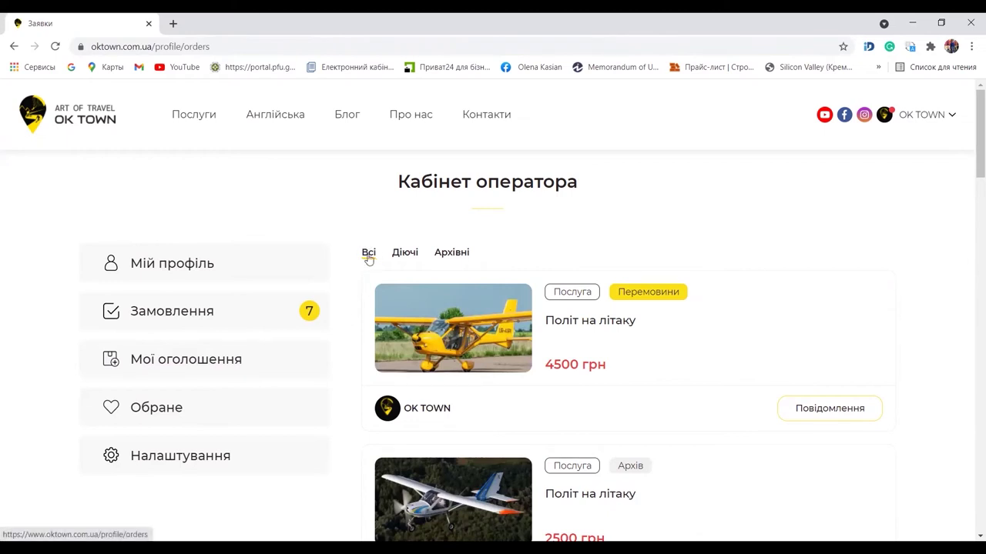
Look through the full list of orders in the operator's account
scroll(669, 333, "down", 6)
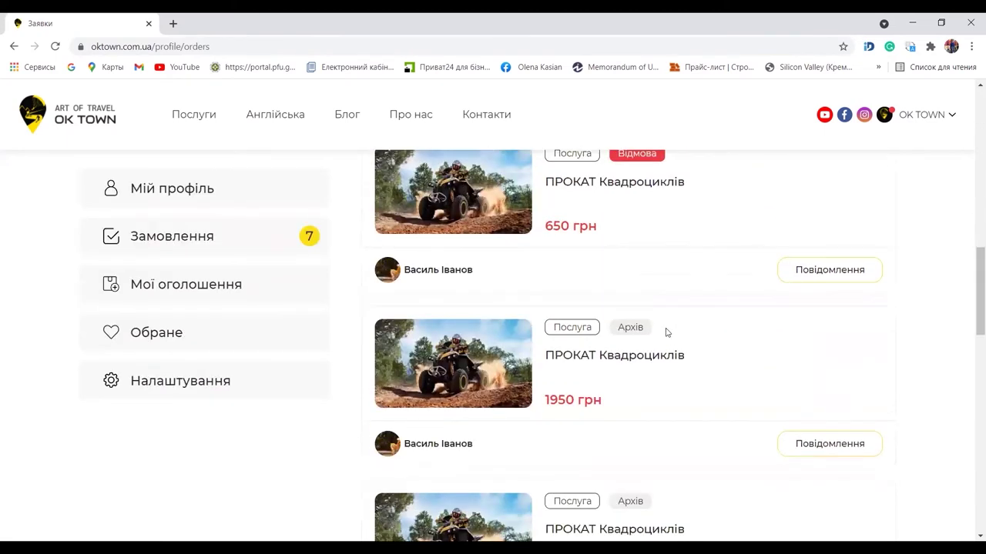
scroll(667, 333, "up", 5)
scroll(667, 333, "up", 4)
scroll(665, 333, "down", 8)
scroll(664, 332, "up", 10)
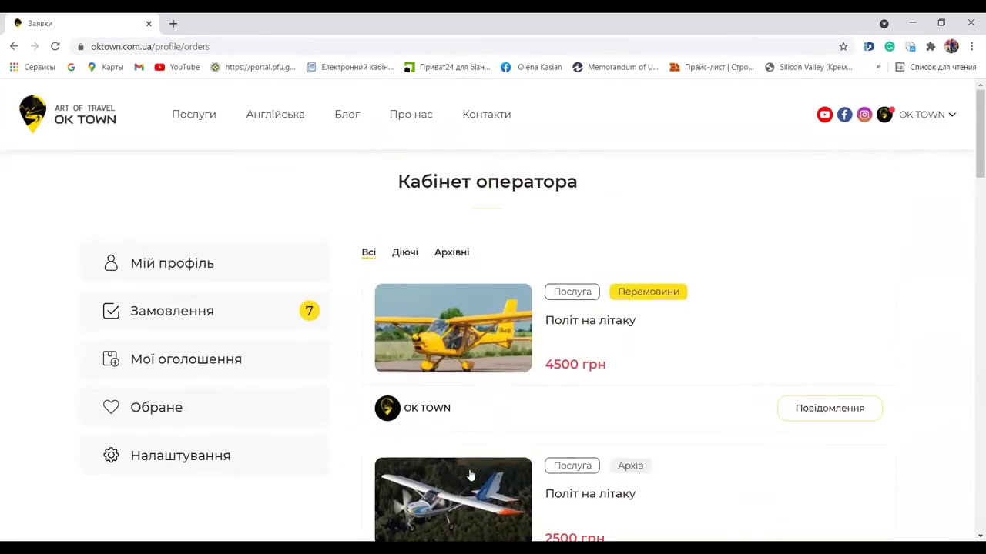
Switch the orders list between the Діючі and Всі filters and look through the active orders
left_click(403, 255)
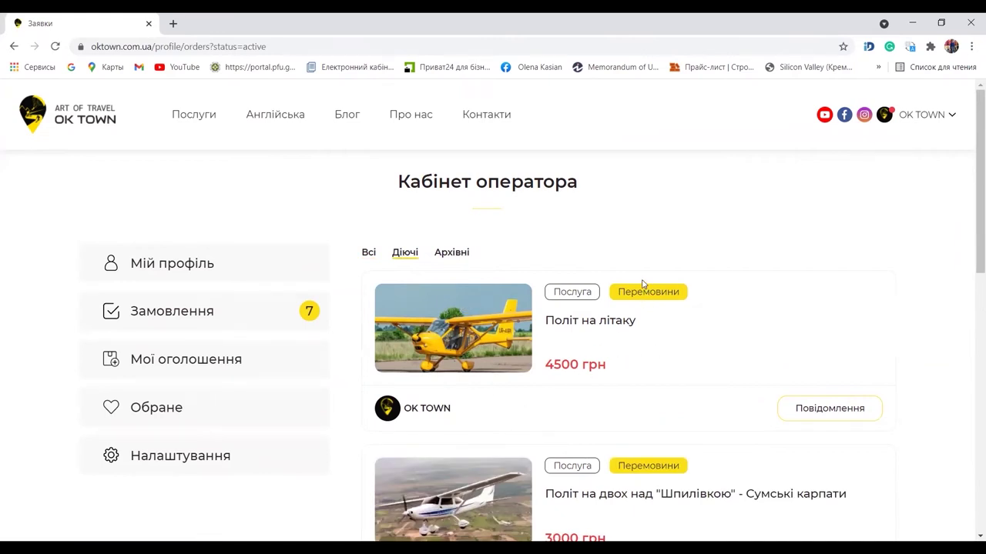
left_click(370, 254)
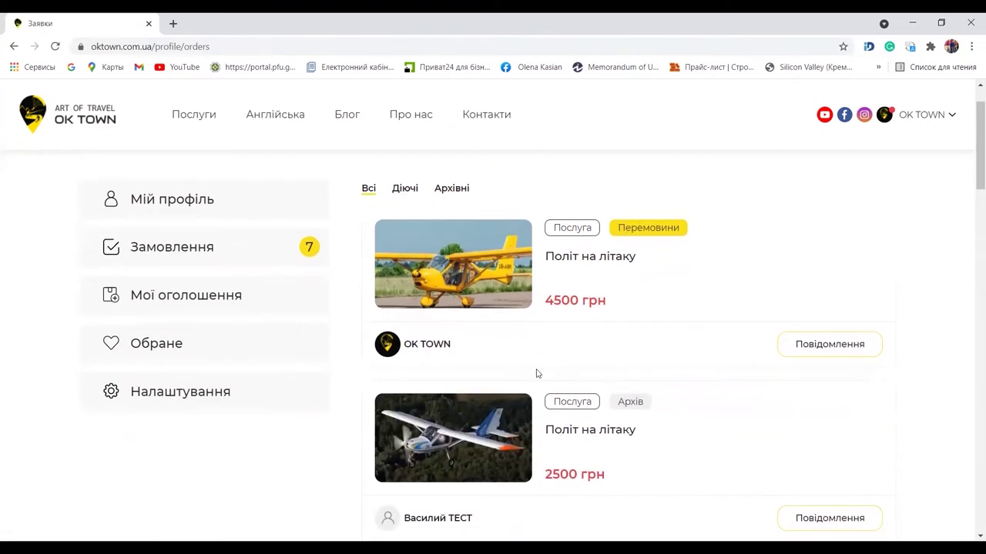
left_click(404, 253)
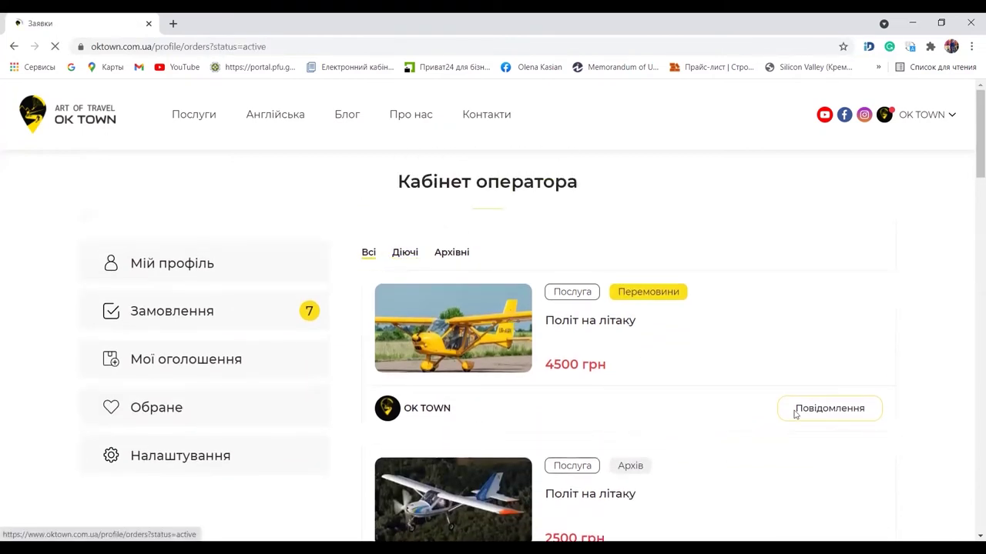
scroll(643, 454, "down", 4)
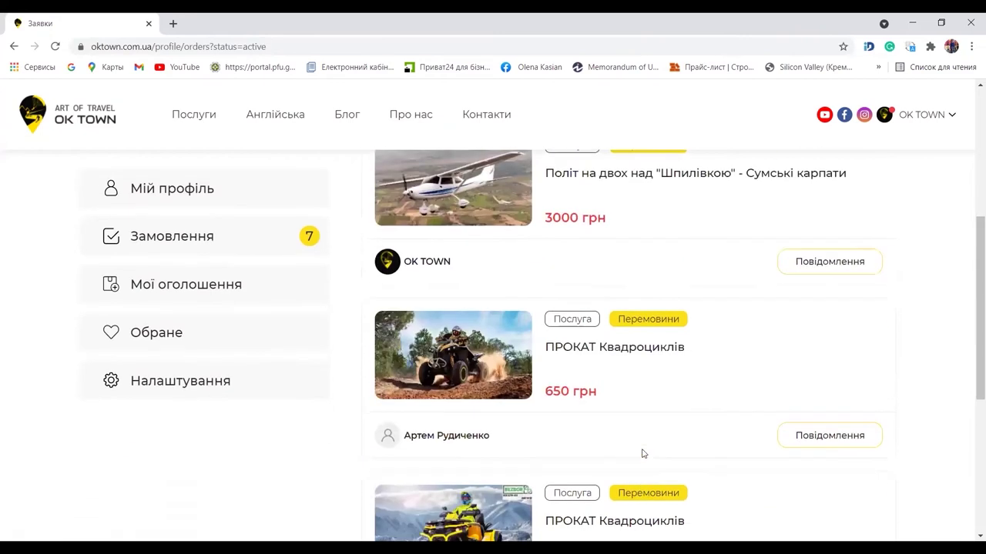
scroll(493, 255, "up", 5)
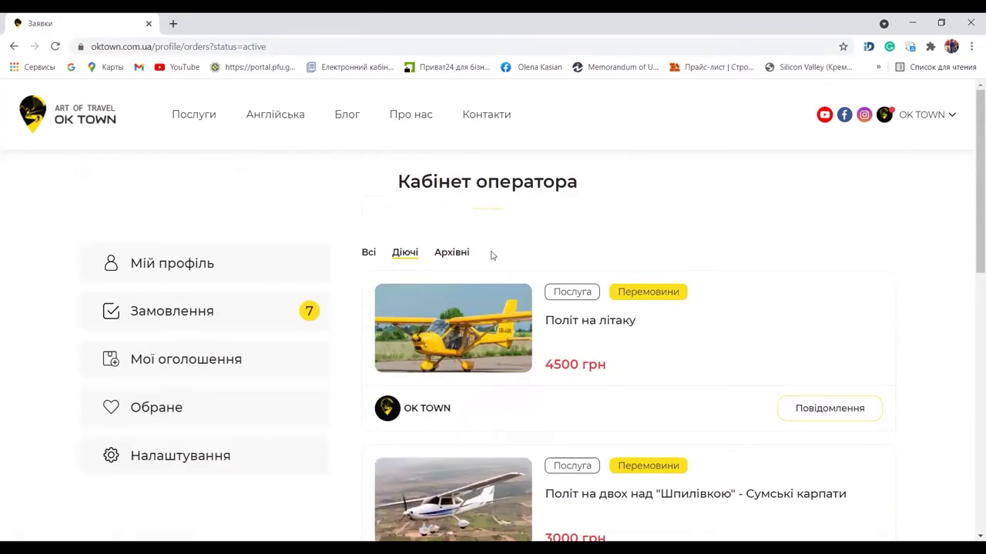
key("alt+Left")
Open the OK TOWN home page and look through its popular tours, popular cities, hot tours and partners sections
left_click(109, 119)
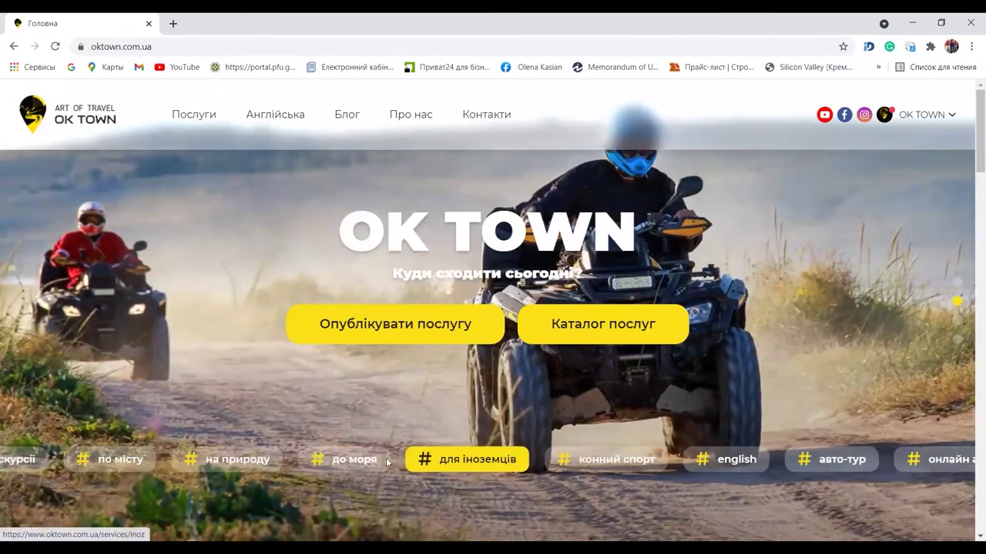
scroll(484, 389, "down", 10)
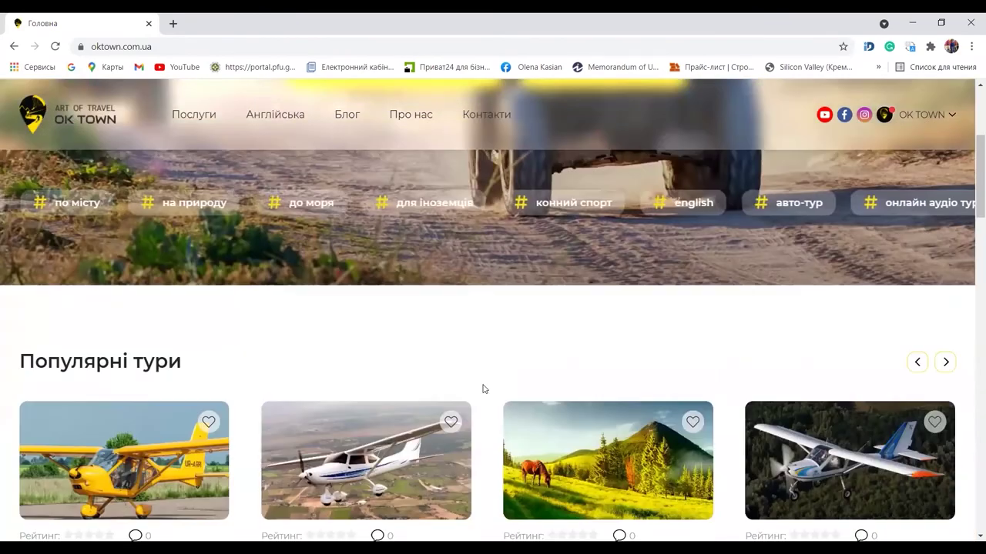
scroll(504, 289, "down", 4)
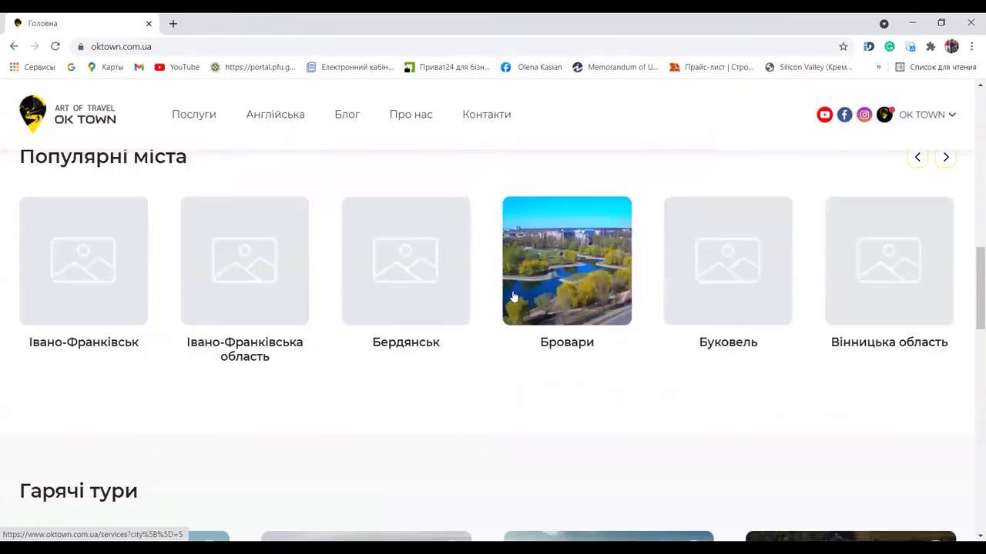
scroll(514, 298, "up", 5)
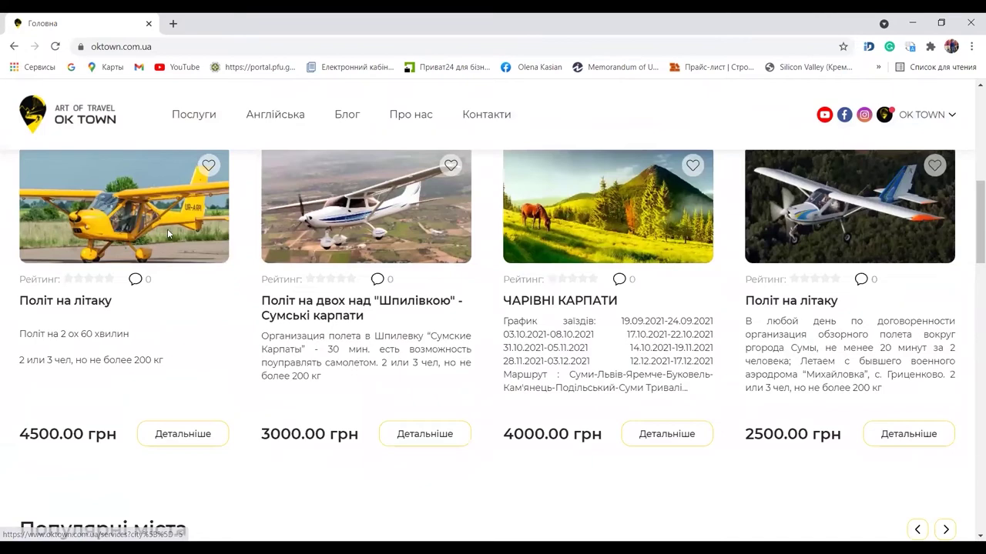
scroll(462, 339, "up", 3)
scroll(348, 356, "down", 5)
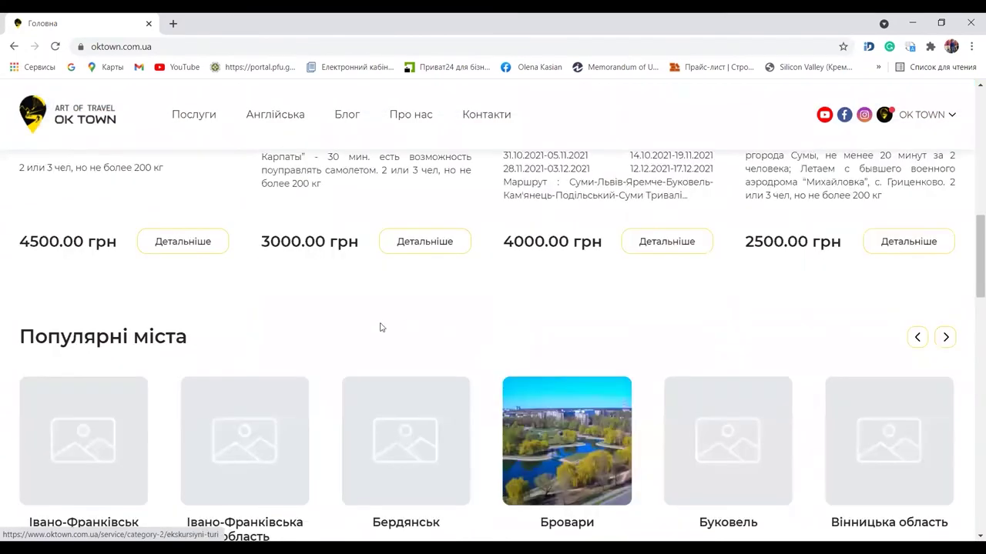
scroll(331, 367, "down", 5)
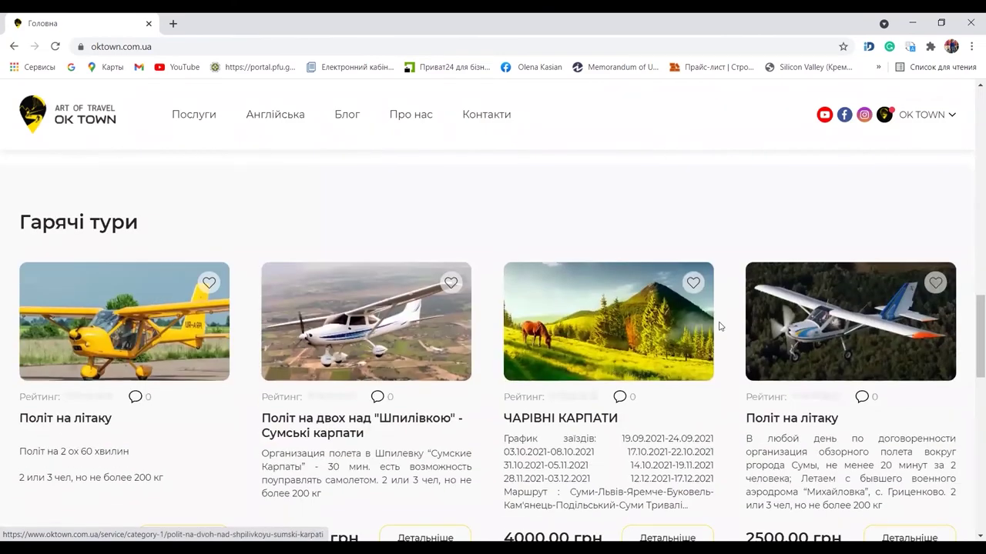
scroll(238, 312, "down", 7)
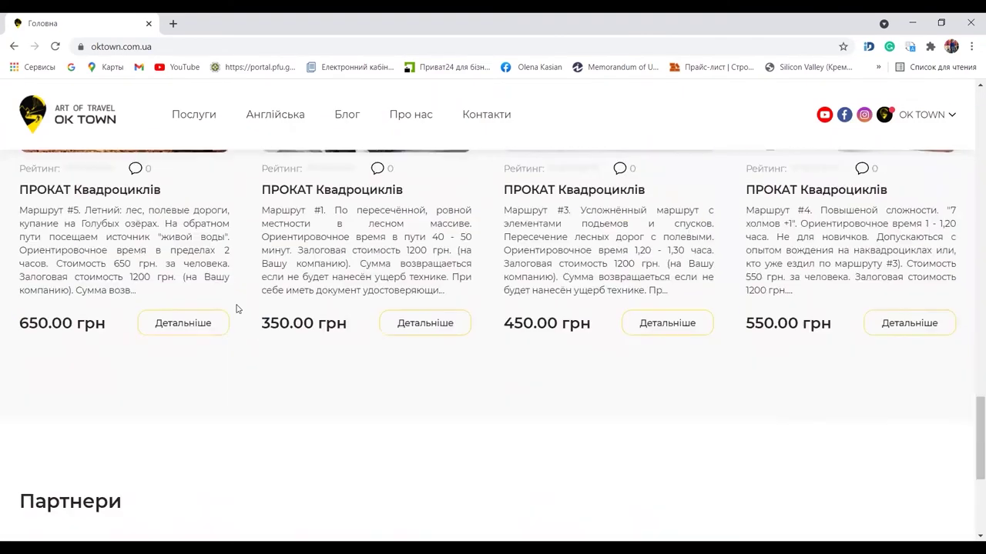
scroll(237, 309, "down", 3)
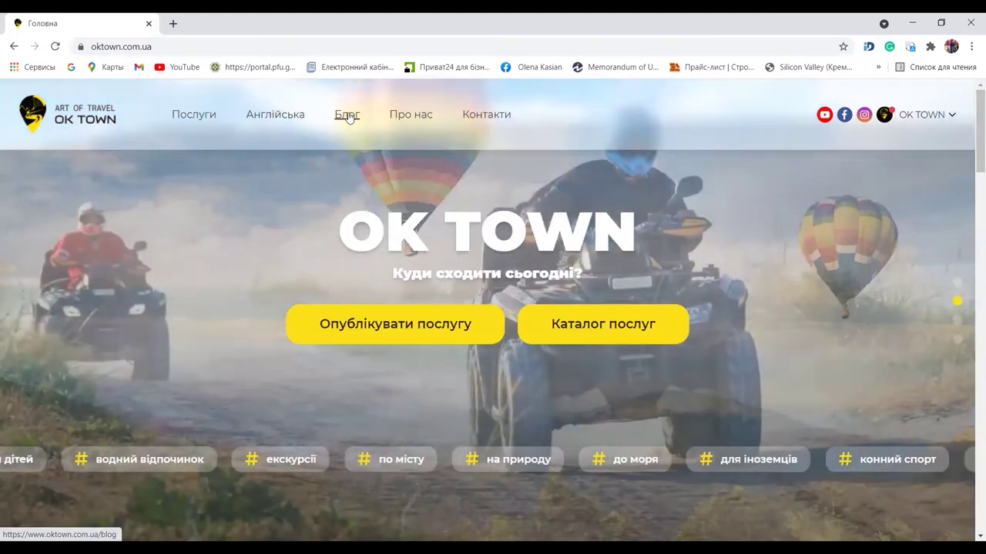
Open the Блог page and look through the articles about the OK TOWN startup
left_click(346, 115)
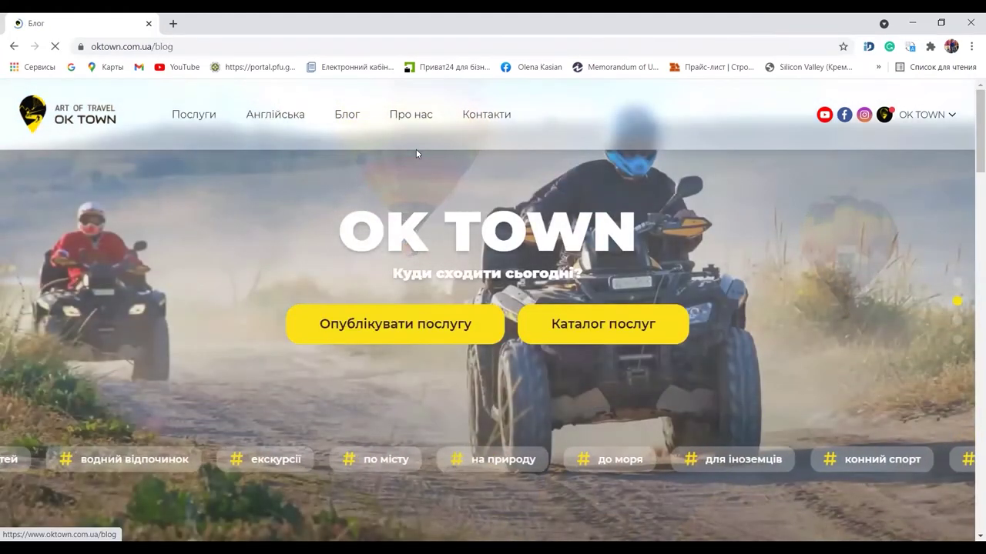
scroll(519, 317, "down", 4)
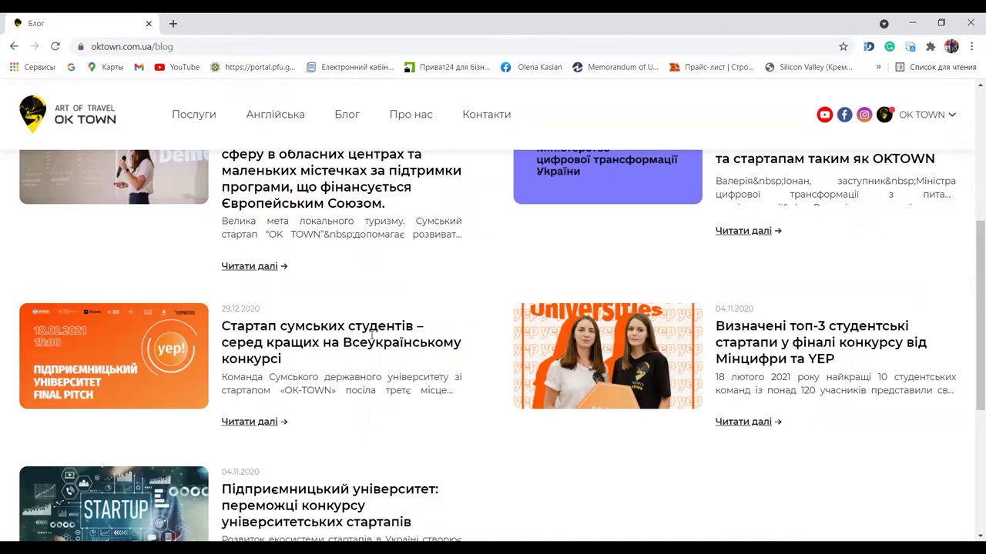
scroll(425, 361, "up", 3)
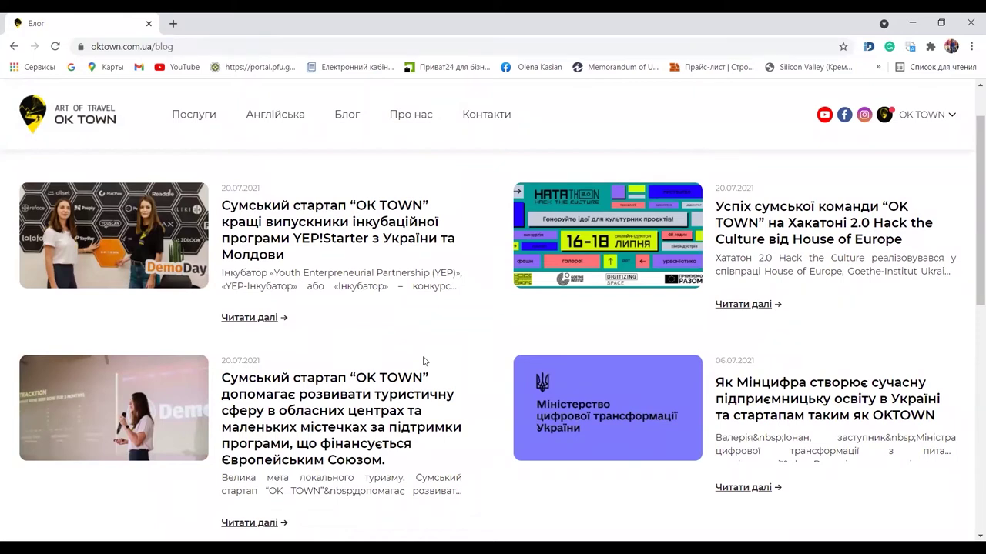
View the Контакти page briefly and examine the project introduction on the Про нас page
left_click(467, 120)
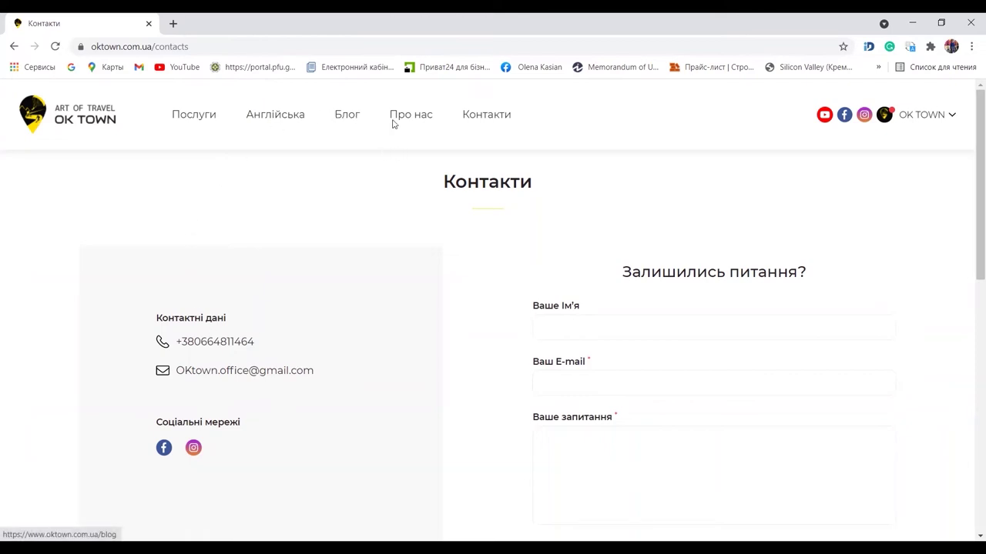
left_click(416, 120)
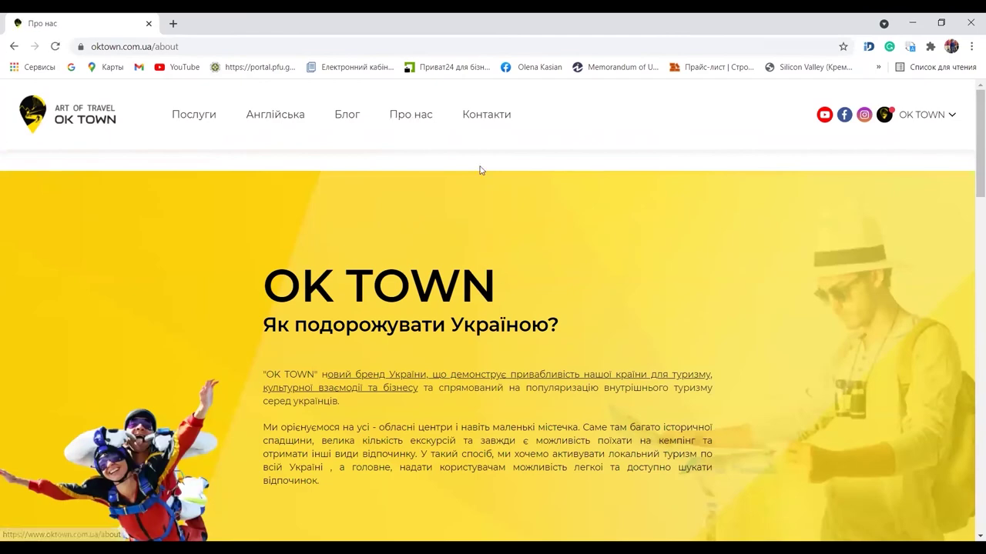
scroll(357, 397, "down", 7)
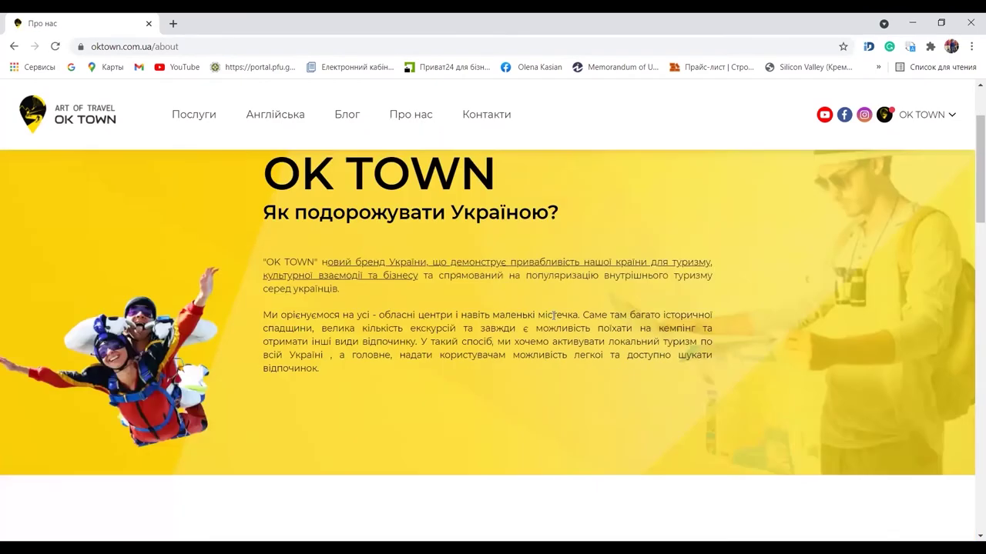
scroll(556, 327, "up", 4)
scroll(556, 327, "up", 3)
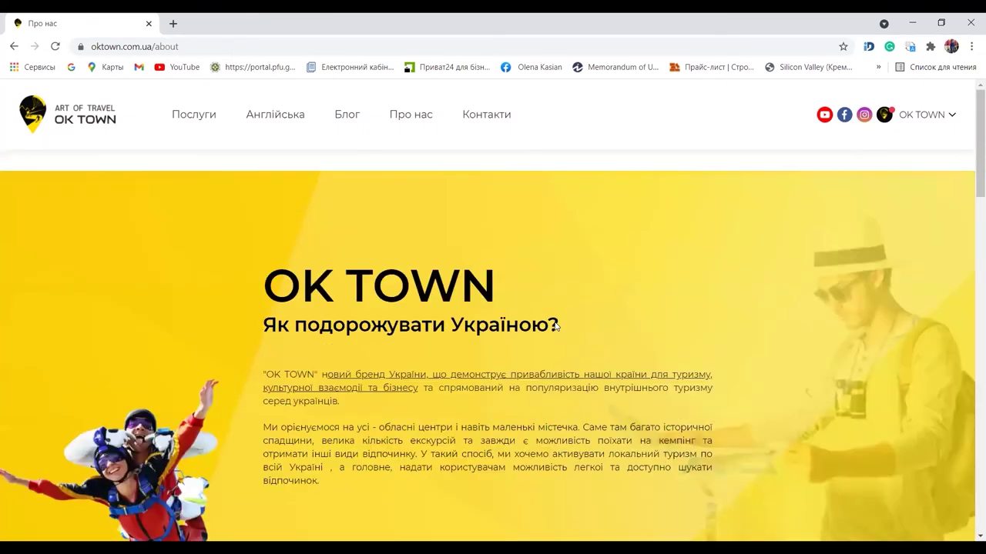
Return to the Контакти page and review the question form, bank information and correspondent bank details
left_click(481, 117)
scroll(590, 349, "down", 3)
scroll(542, 282, "up", 2)
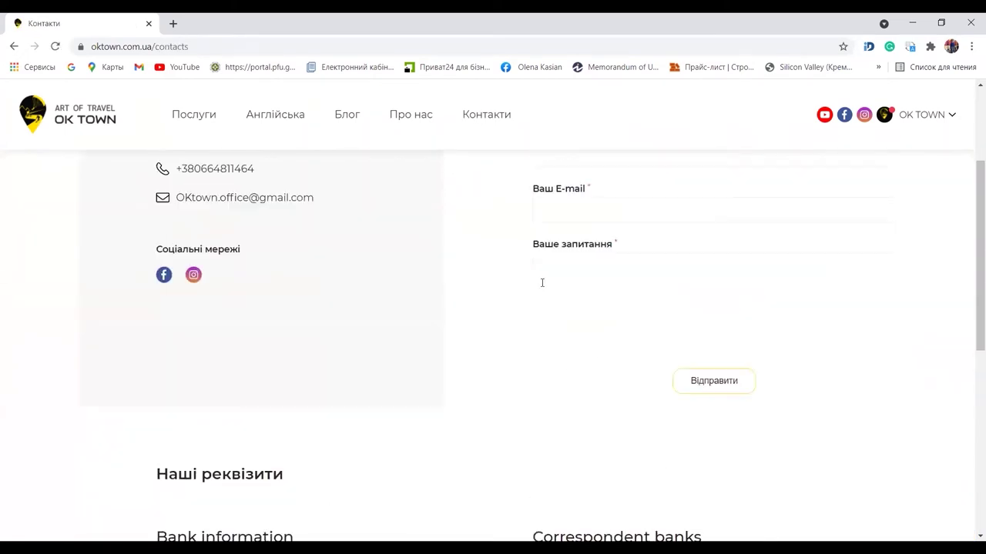
scroll(616, 315, "down", 5)
scroll(627, 315, "up", 1)
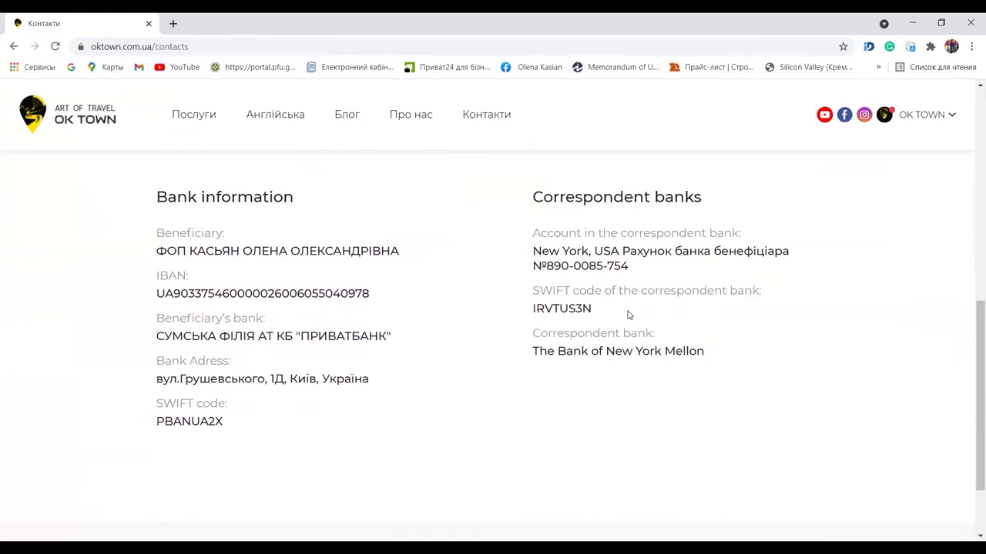